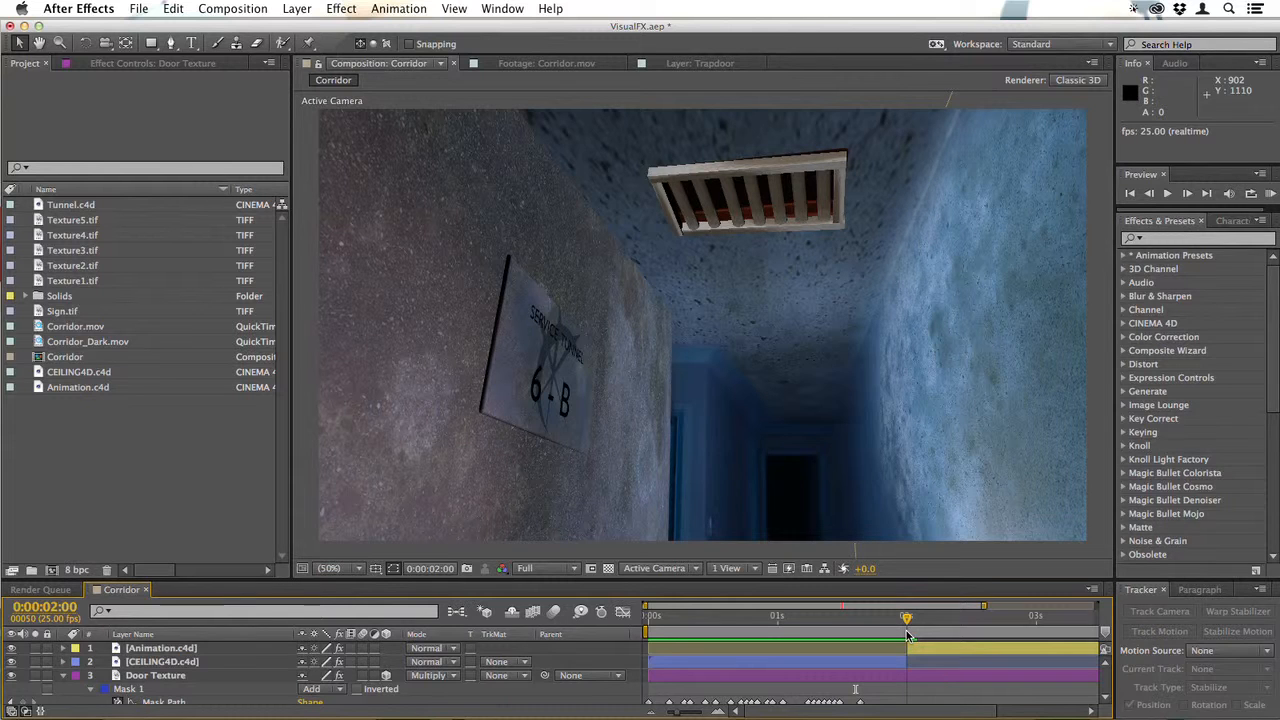
# - Hide the Corridor.mov layer, check its footage on its own, and move it below Corridor_Dark.mov
pyautogui.moveTo(907, 636); pyautogui.dragTo(648, 634)
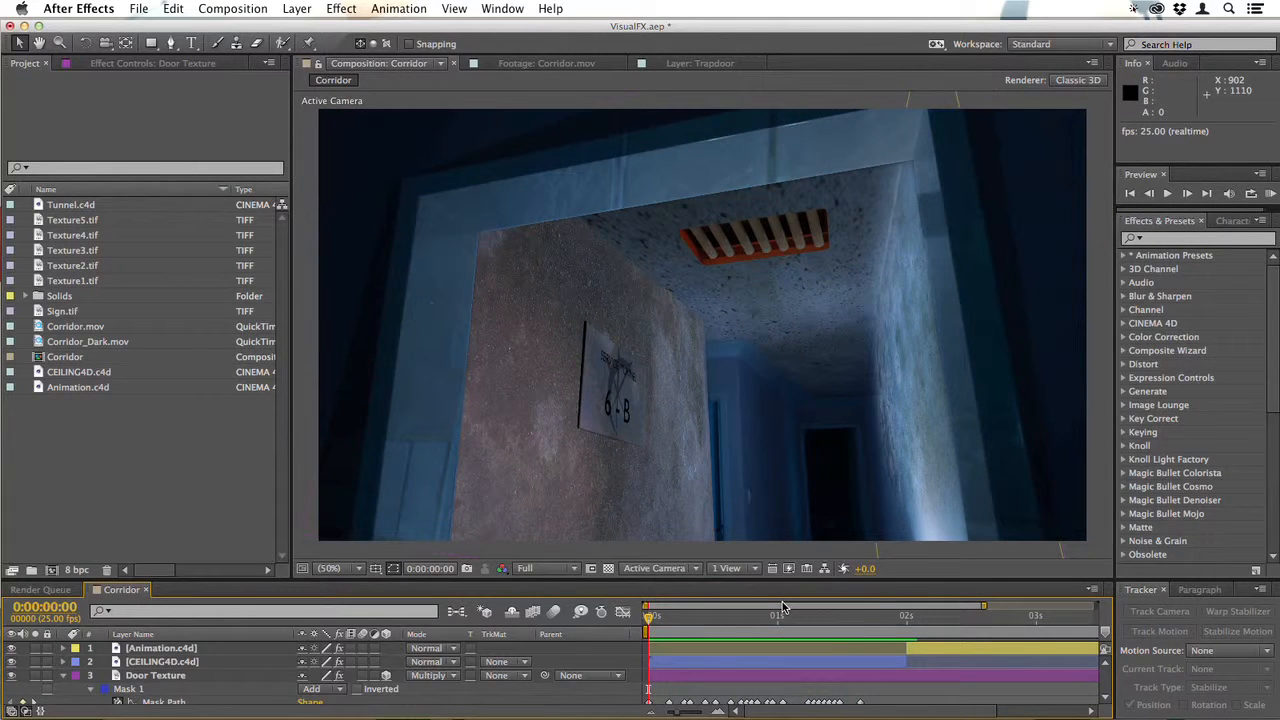
pyautogui.moveTo(620, 580); pyautogui.dragTo(628, 350)
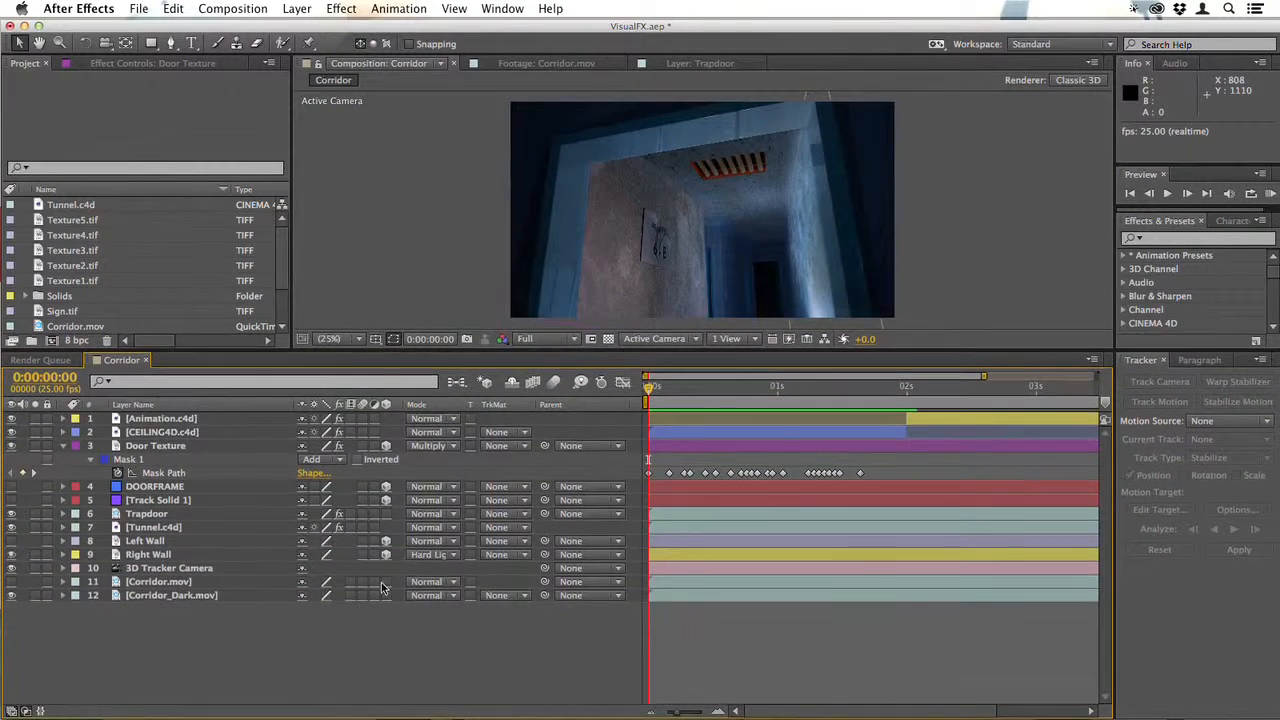
pyautogui.click(11, 582)
pyautogui.doubleClick(156, 582)
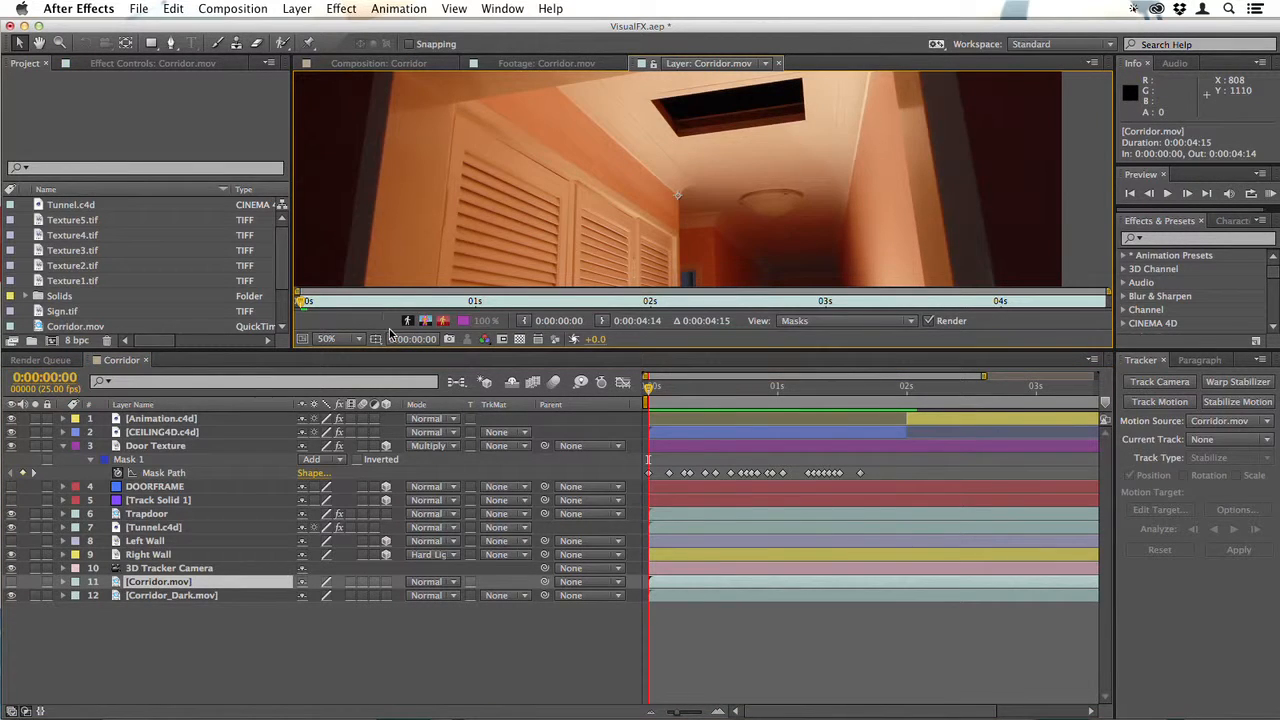
pyautogui.moveTo(140, 590); pyautogui.dragTo(138, 609)
# - Move the Left Wall, DOORFRAME and Track Solid 1 layers to the end of the layer stack and collapse the Door Texture layer
pyautogui.click(145, 542)
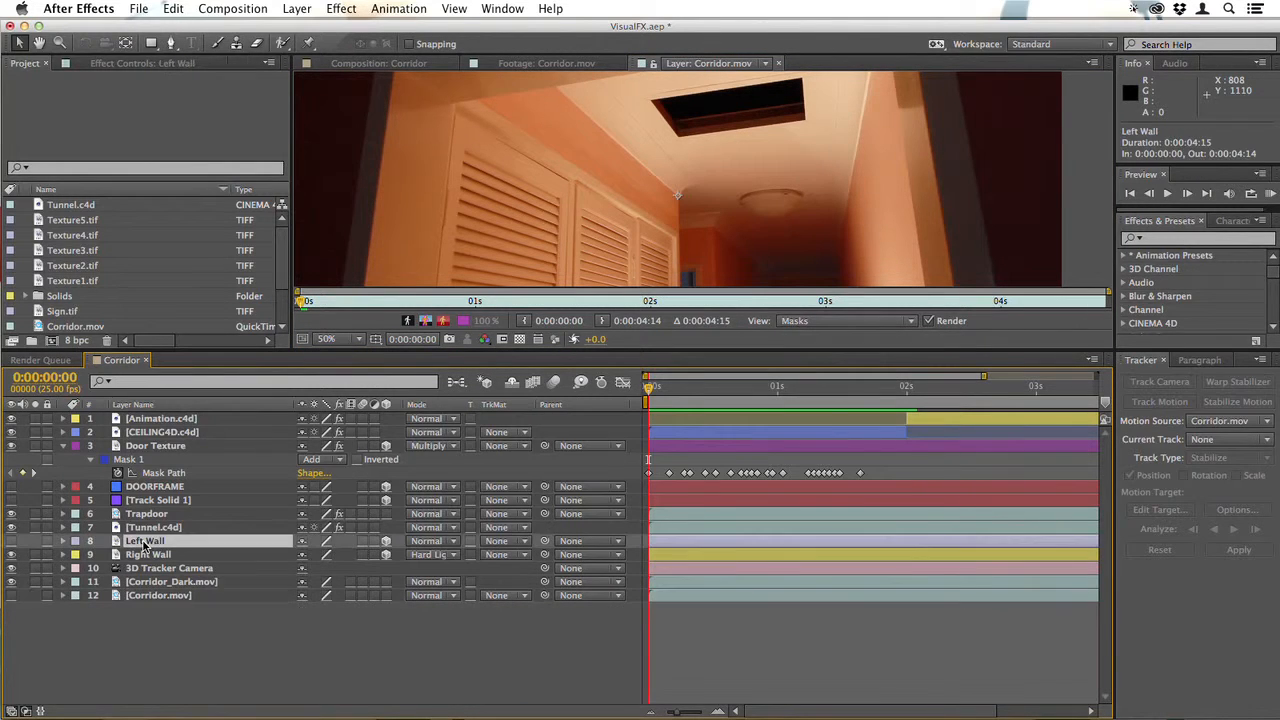
pyautogui.moveTo(145, 542); pyautogui.dragTo(143, 606)
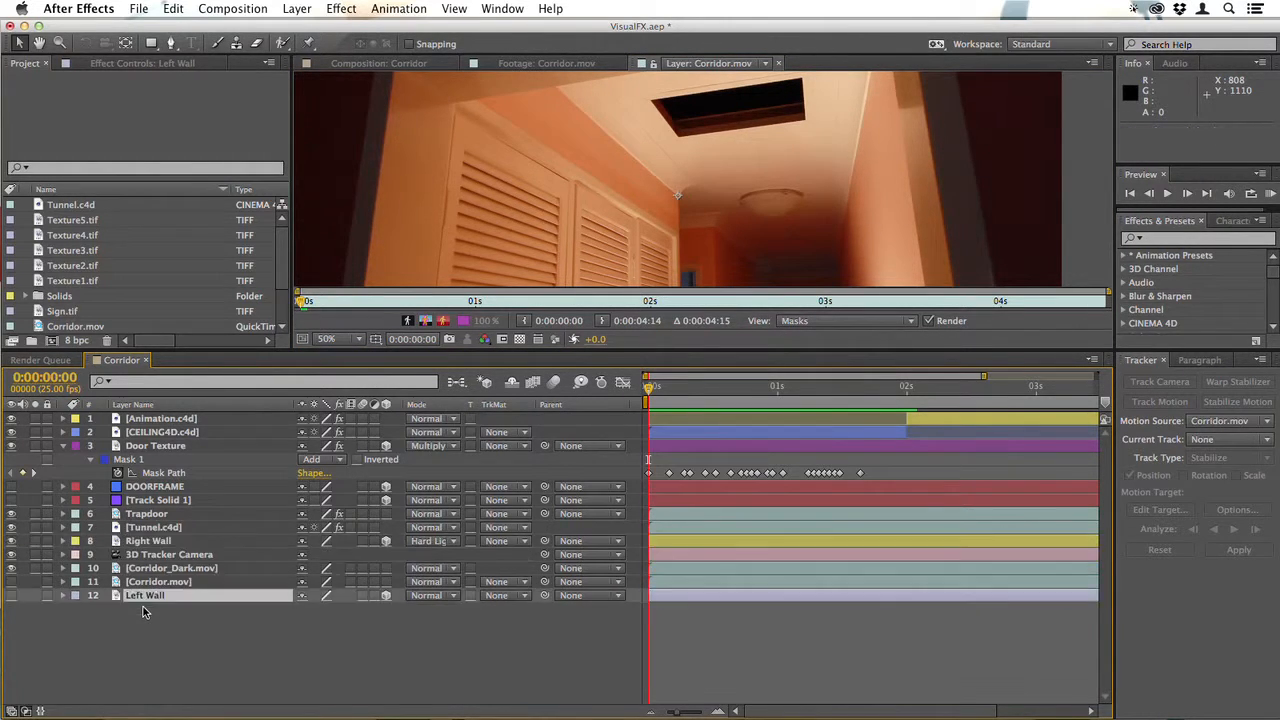
pyautogui.click(155, 501)
pyautogui.keyDown('shift'); pyautogui.click(155, 487); pyautogui.keyUp('shift')
pyautogui.moveTo(155, 487); pyautogui.dragTo(141, 604)
pyautogui.click(63, 445)
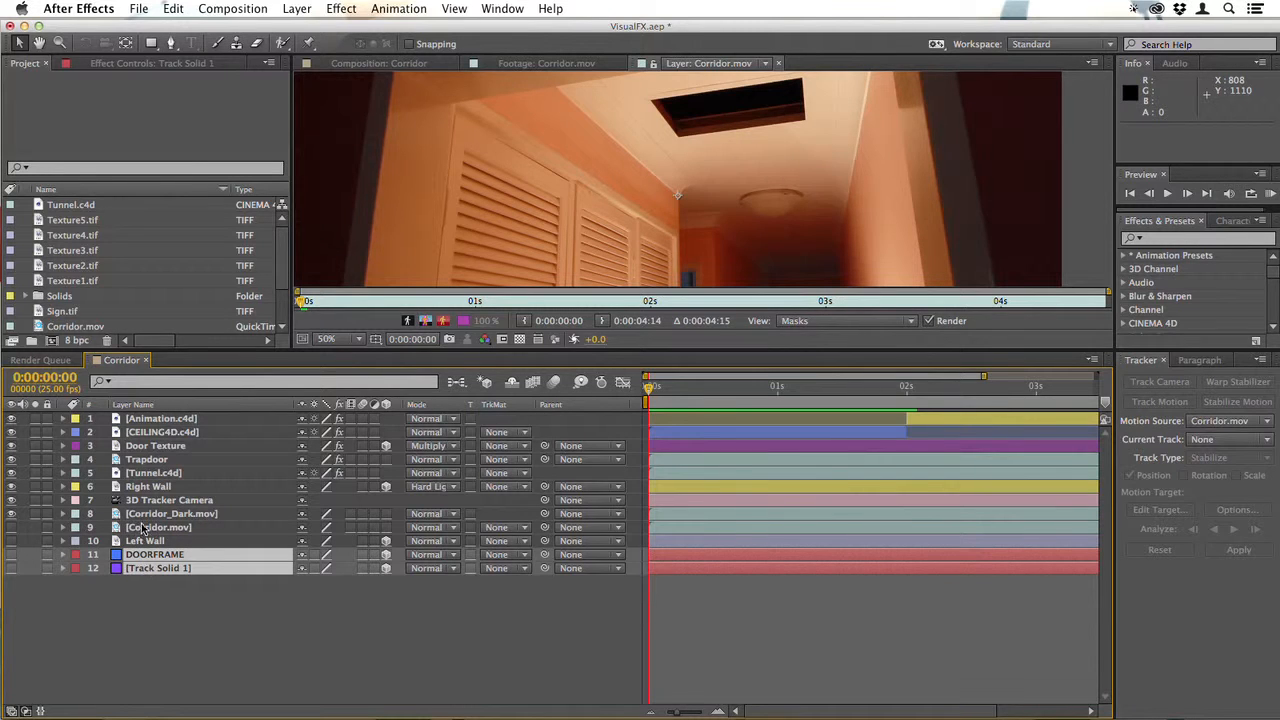
# - Set the label color of the Right Wall layer to Orange
pyautogui.click(198, 489)
pyautogui.click(163, 420)
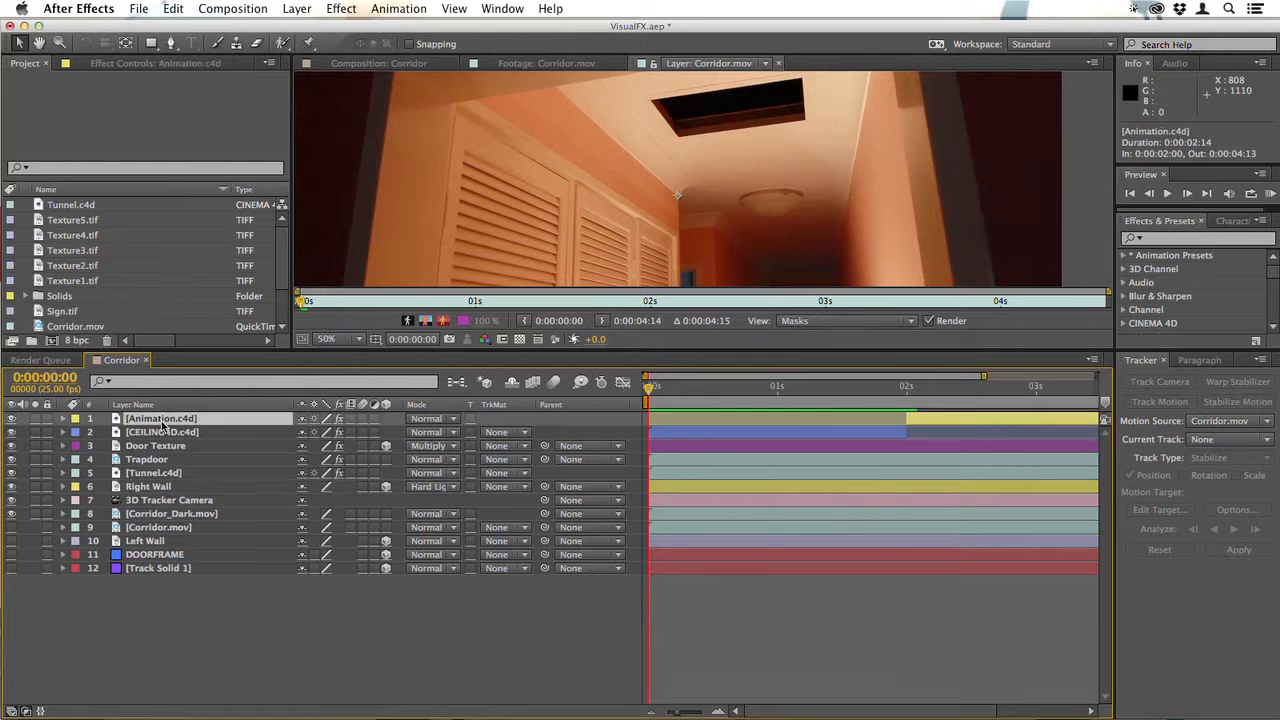
pyautogui.click(85, 487)
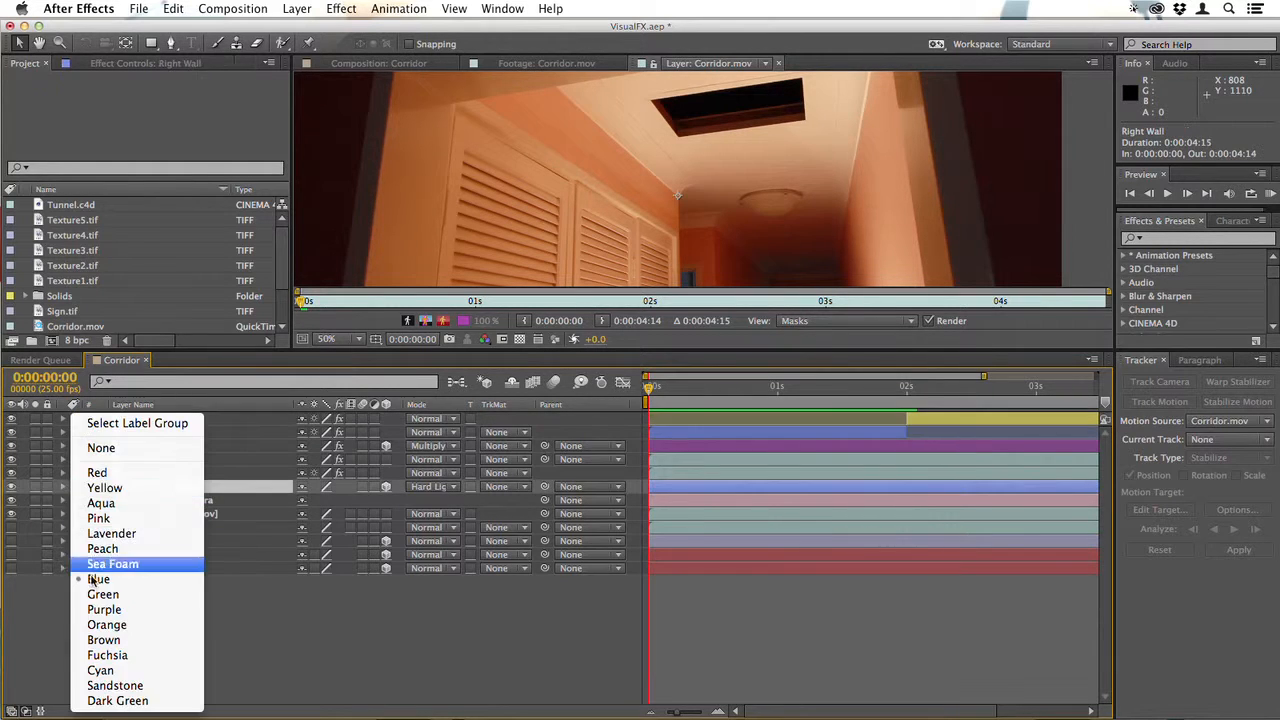
pyautogui.click(135, 627)
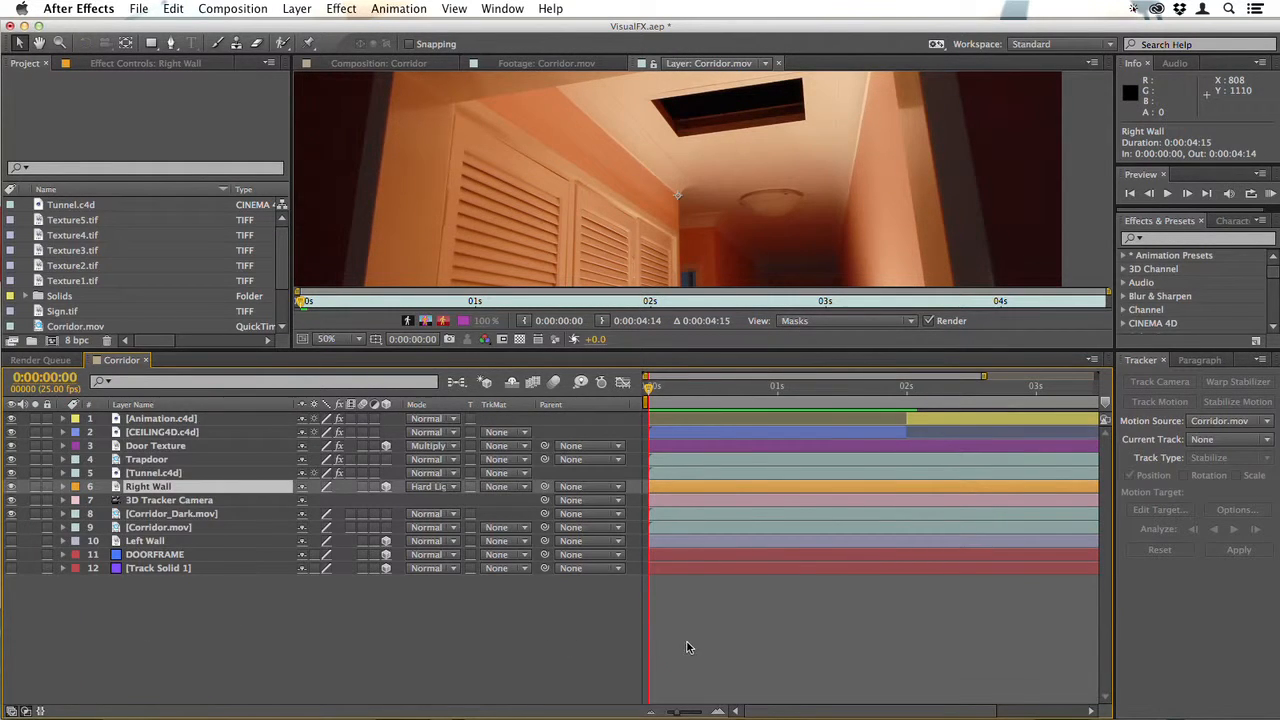
# - Set the label color of the Tunnel.c4d layer to Fuchsia
pyautogui.click(200, 513)
pyautogui.click(205, 473)
pyautogui.click(203, 461)
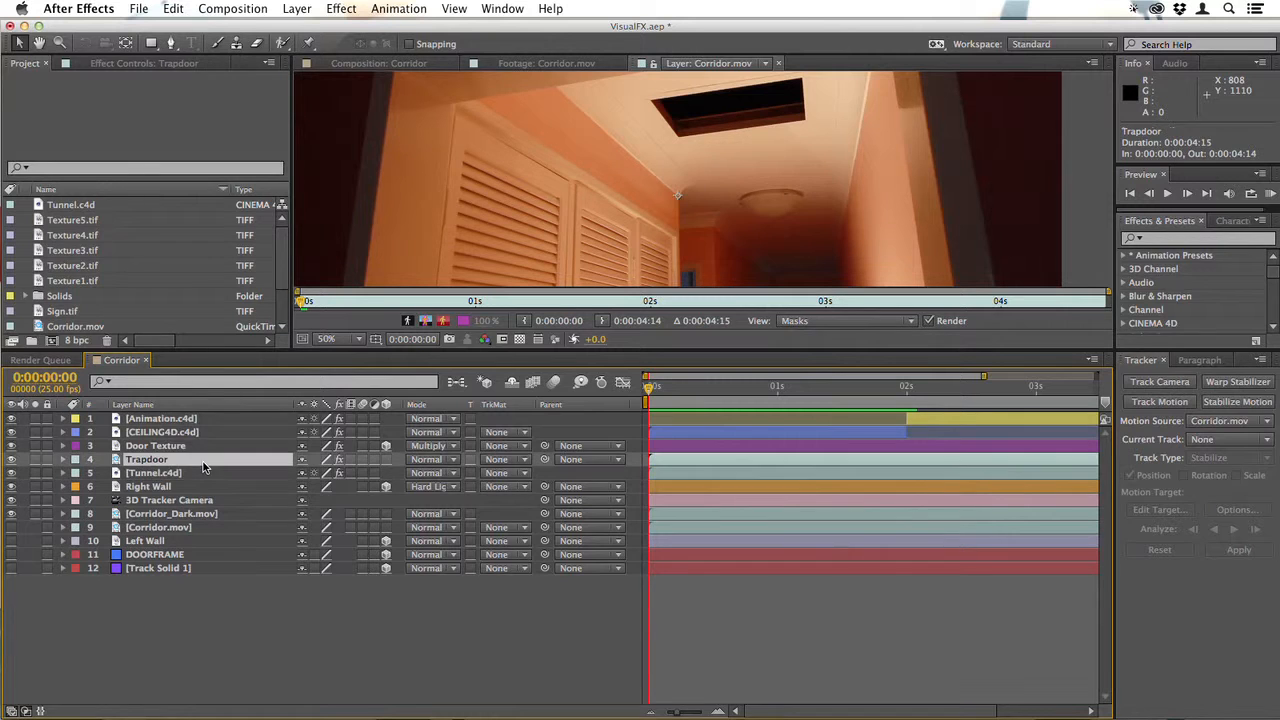
pyautogui.click(197, 514)
pyautogui.click(197, 527)
pyautogui.click(193, 473)
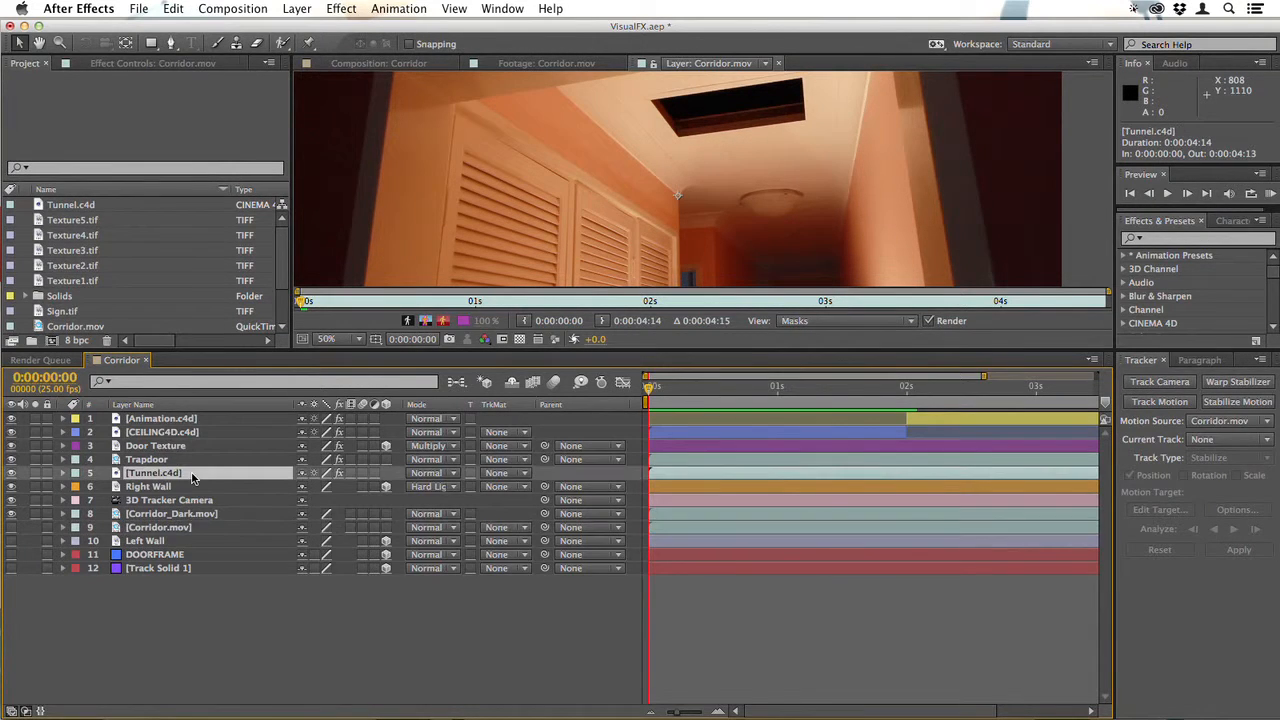
pyautogui.click(72, 475)
pyautogui.click(118, 658)
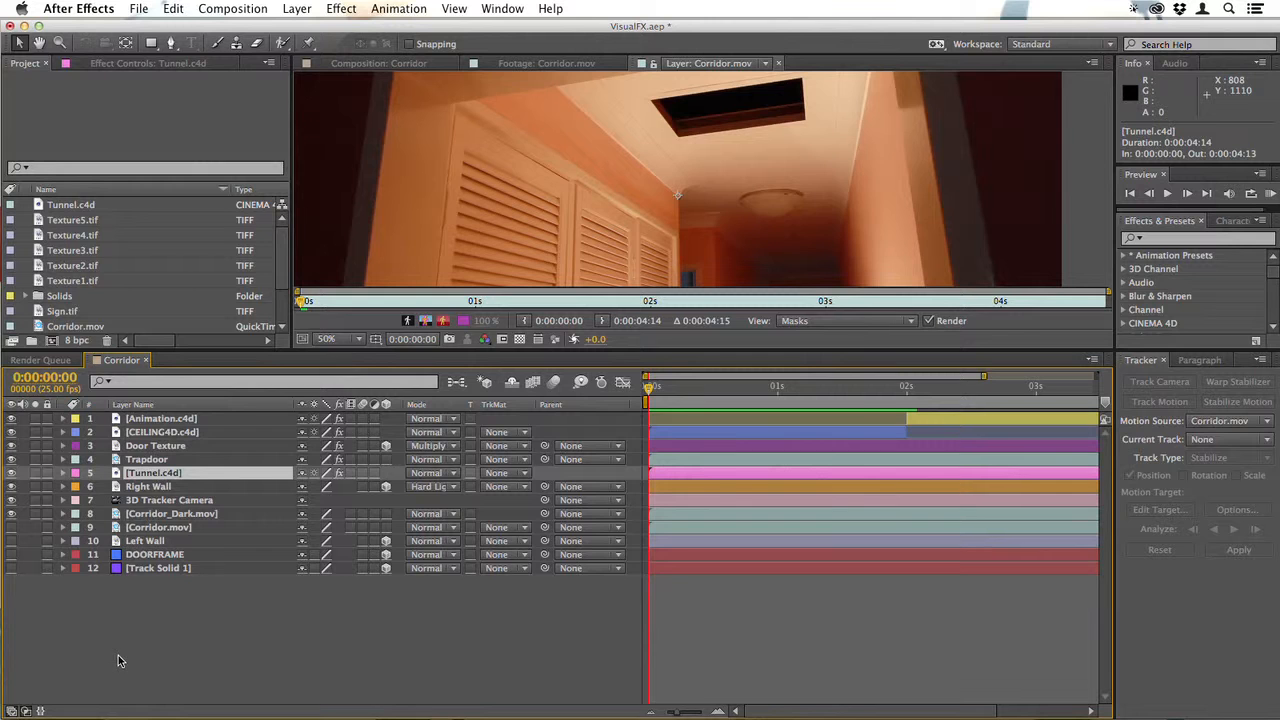
# - Set the label color of the Trapdoor layer to Brown
pyautogui.click(76, 460)
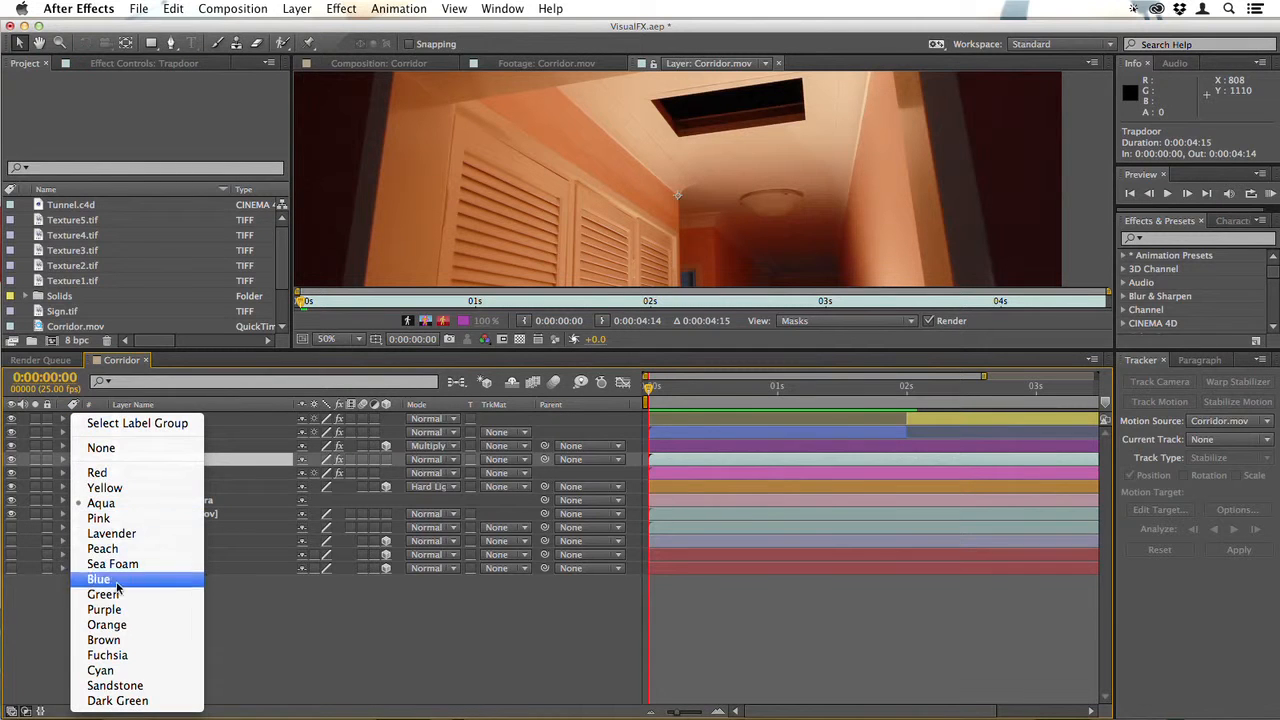
pyautogui.click(120, 645)
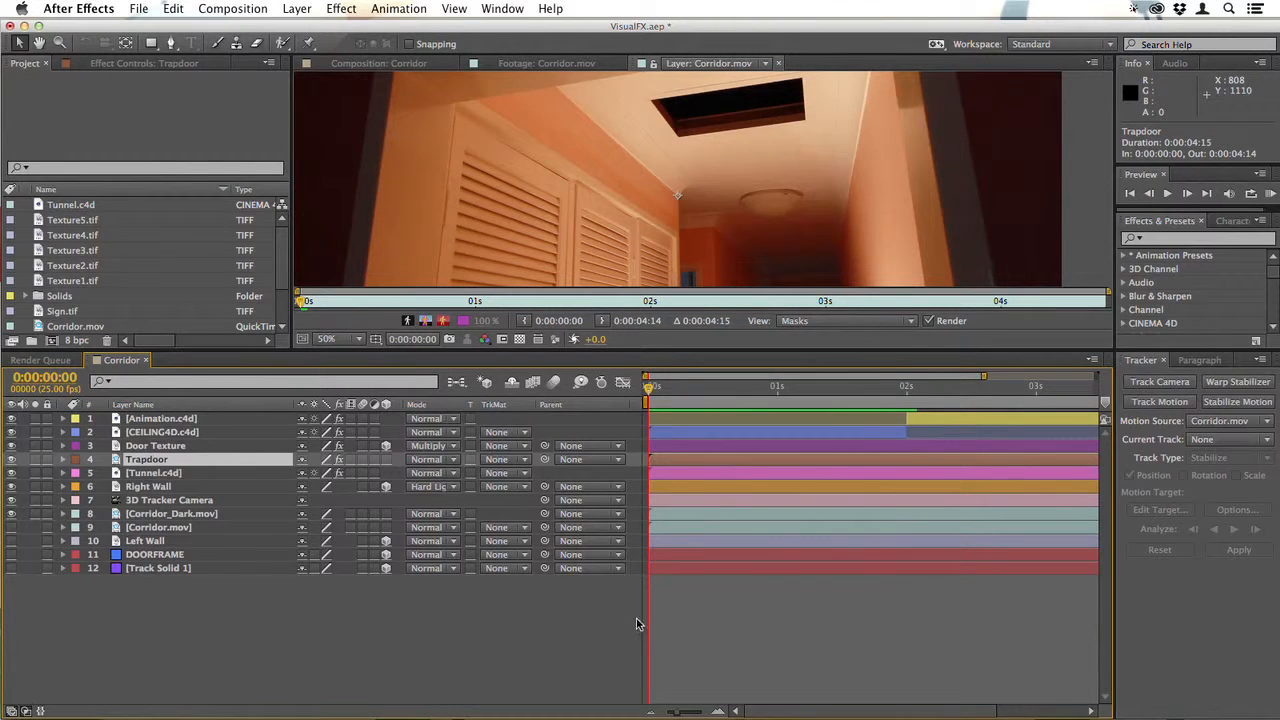
pyautogui.click(716, 631)
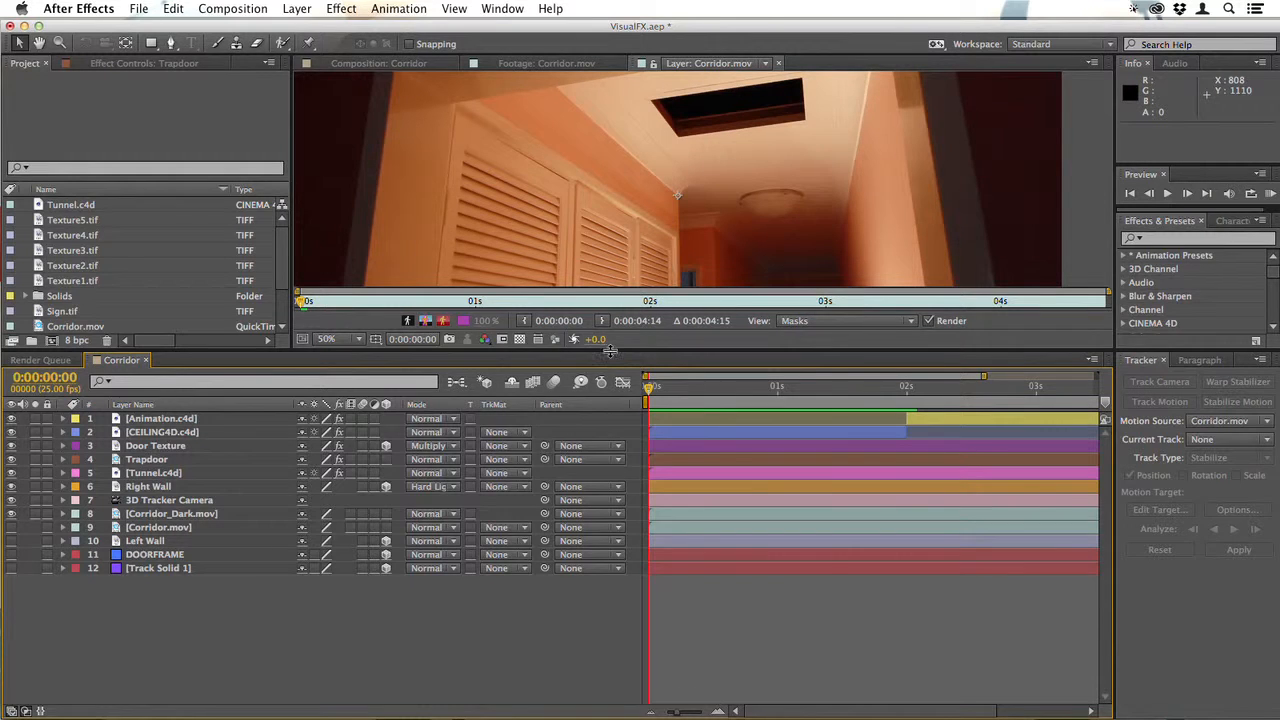
# - Enlarge the viewer area by shrinking the timeline and return to viewing the Corridor composition
pyautogui.moveTo(609, 350); pyautogui.dragTo(610, 455)
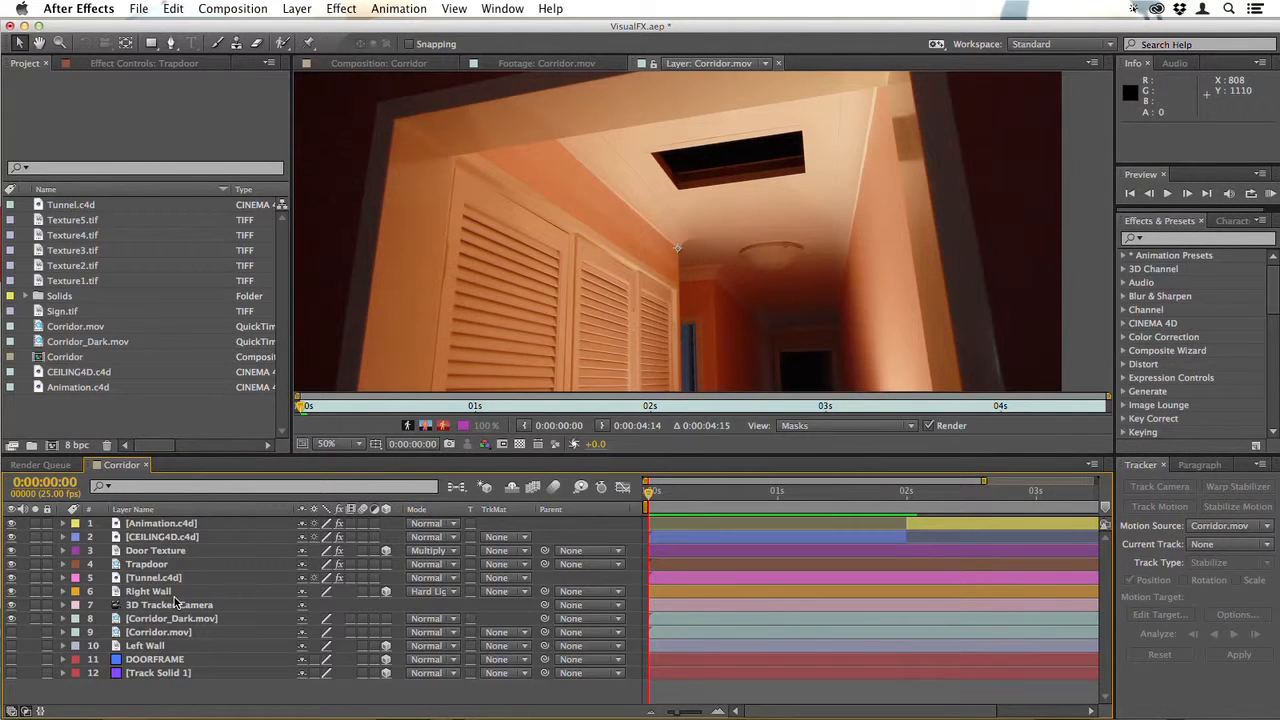
pyautogui.moveTo(360, 457); pyautogui.dragTo(360, 463)
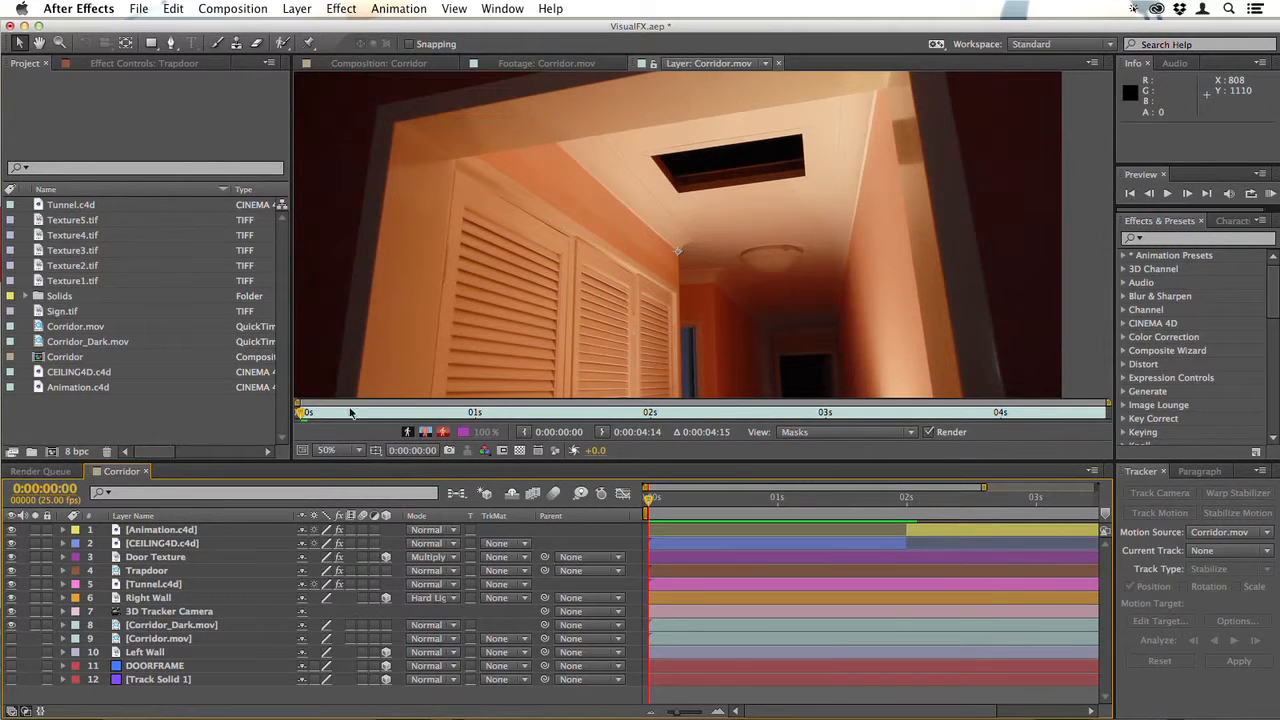
pyautogui.click(371, 64)
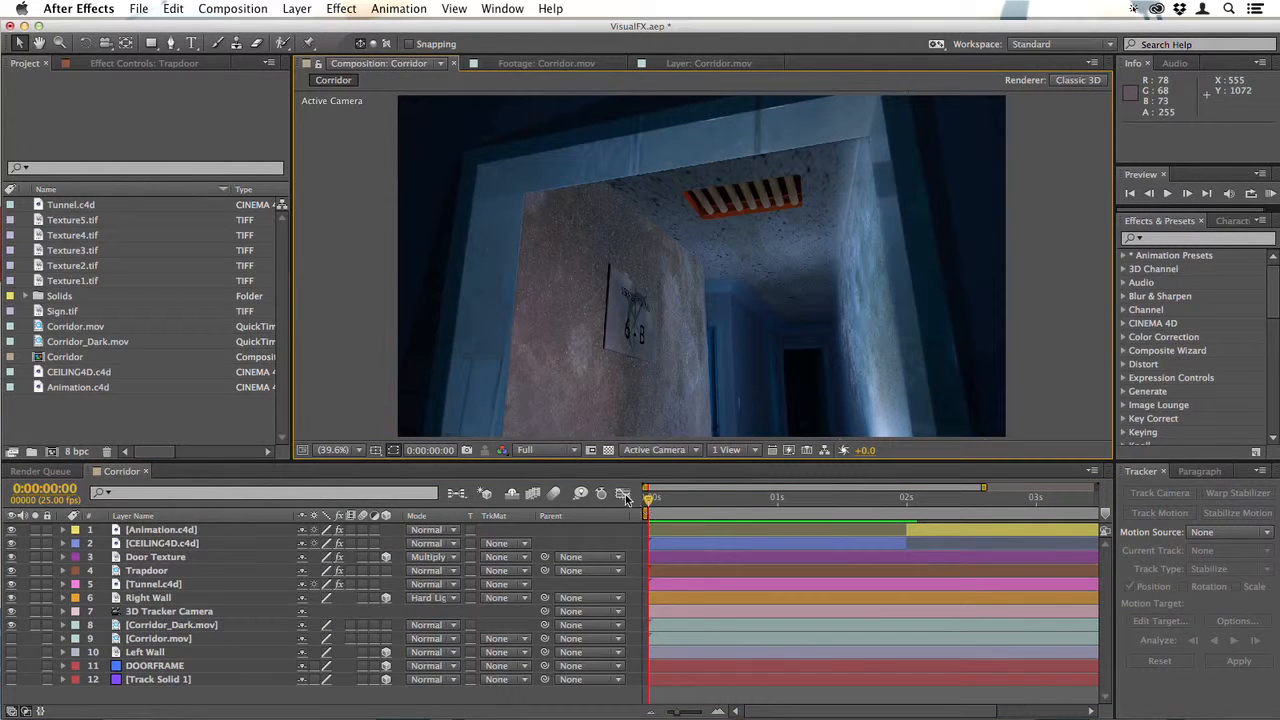
# - Create a solid layer named Rain and apply the CC Particle World effect to it
pyautogui.click(300, 8)
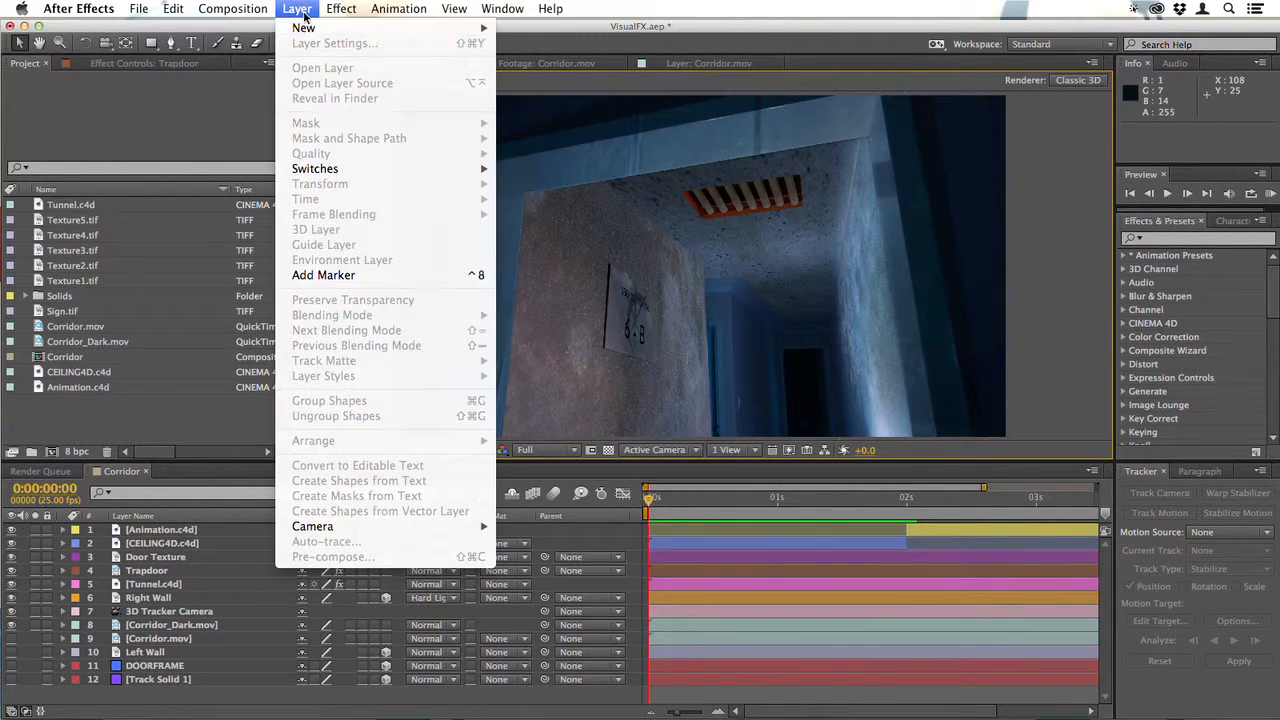
pyautogui.moveTo(308, 28)
pyautogui.click(530, 48)
pyautogui.write('Rain')
pyautogui.press('Return')
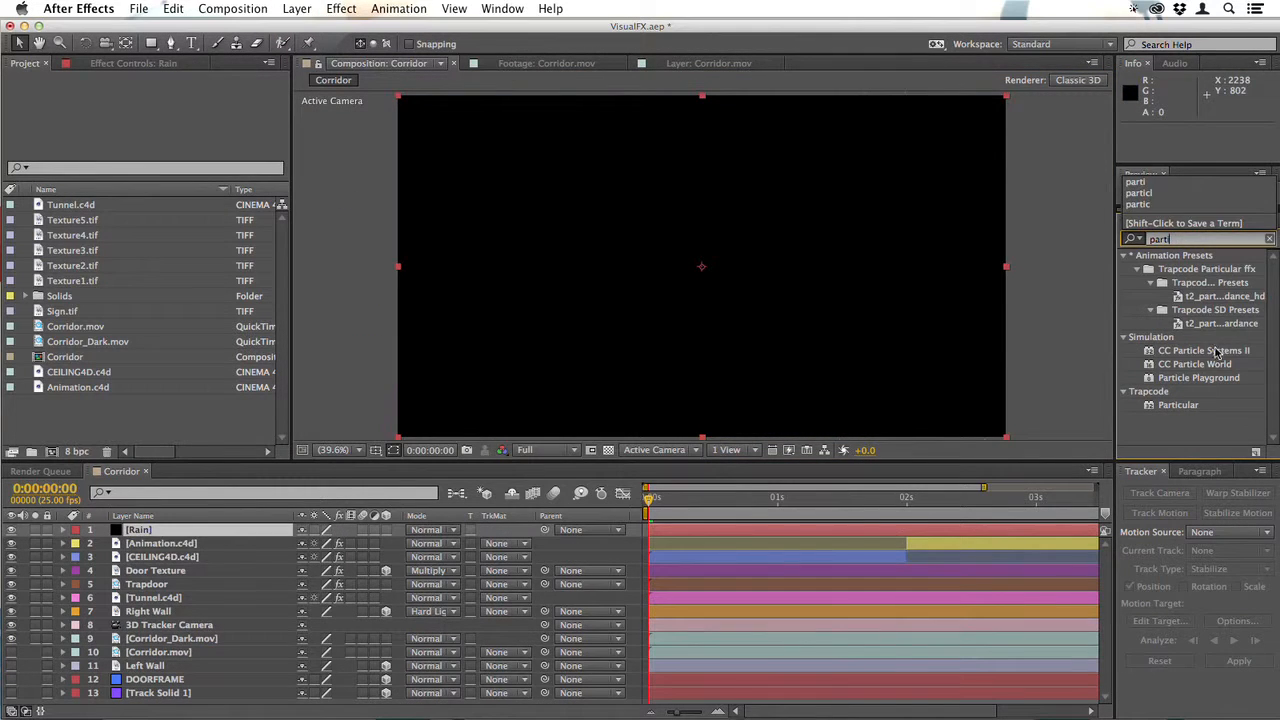
pyautogui.moveTo(1195, 364); pyautogui.dragTo(870, 340)
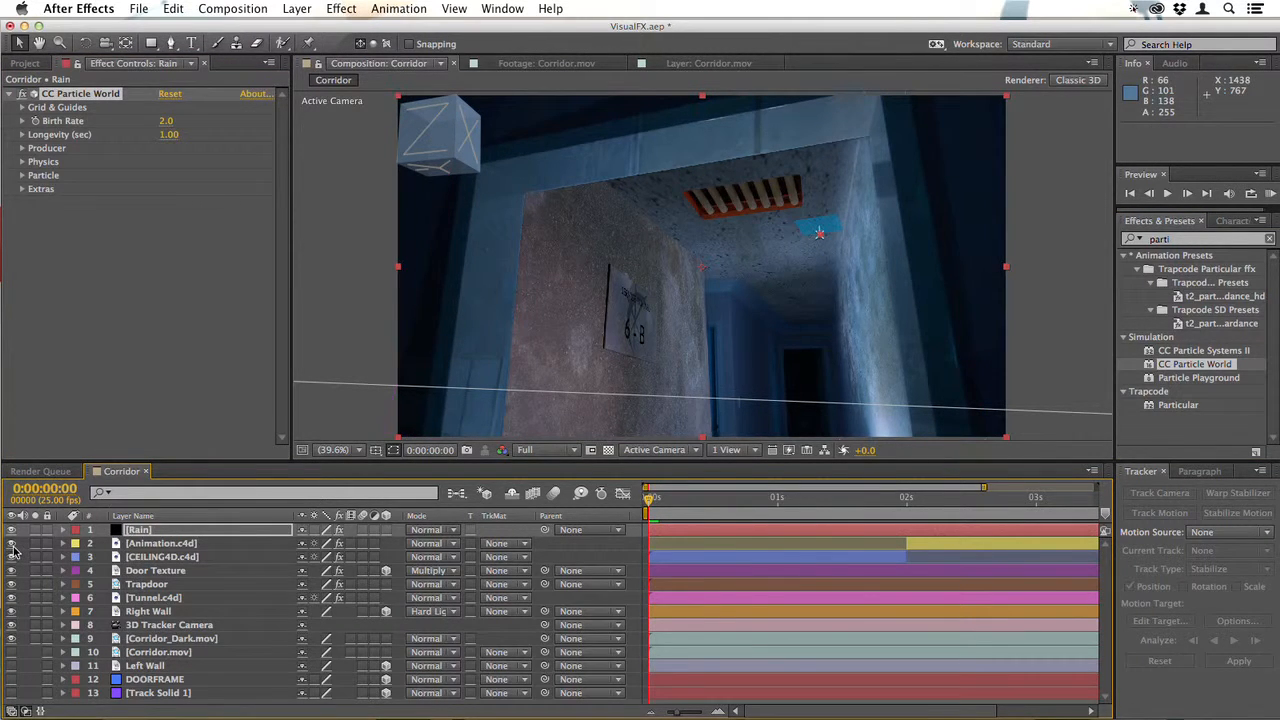
# - Hide the Animation.c4d, CEILING4D.c4d, Door Texture, Tunnel.c4d and Right Wall layers
pyautogui.moveTo(12, 551); pyautogui.dragTo(17, 585)
pyautogui.click(12, 598)
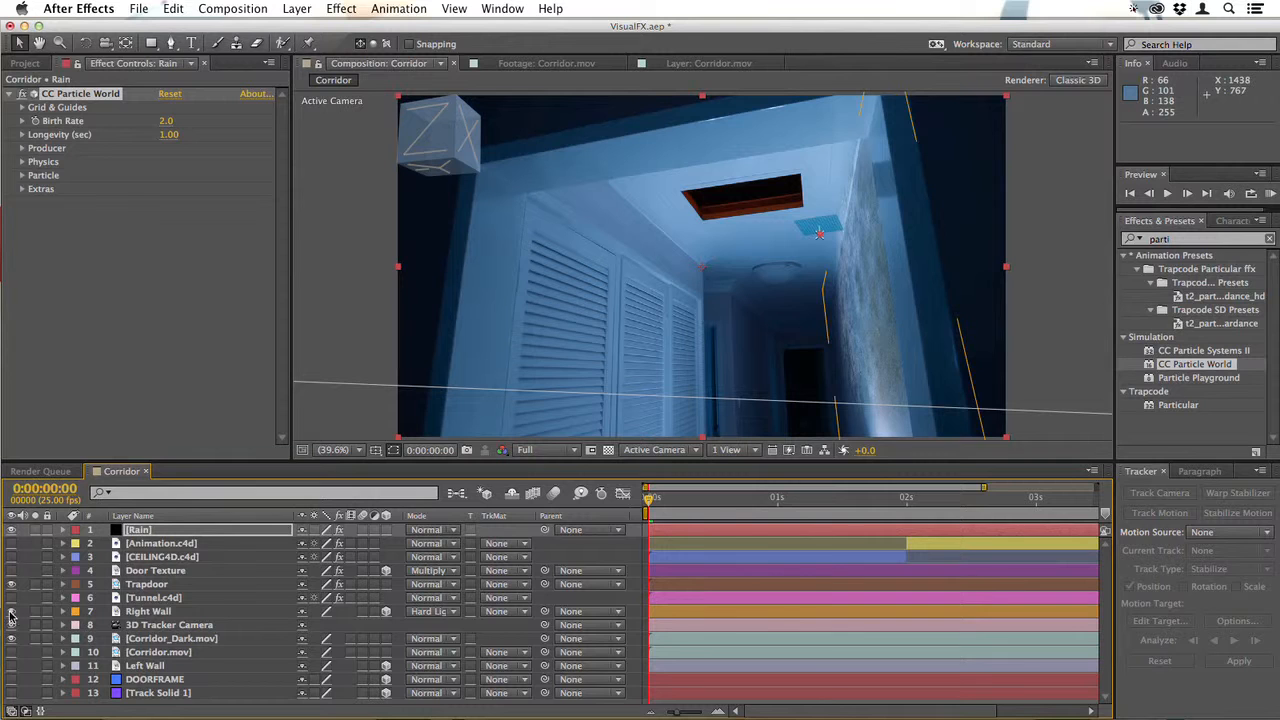
pyautogui.click(12, 612)
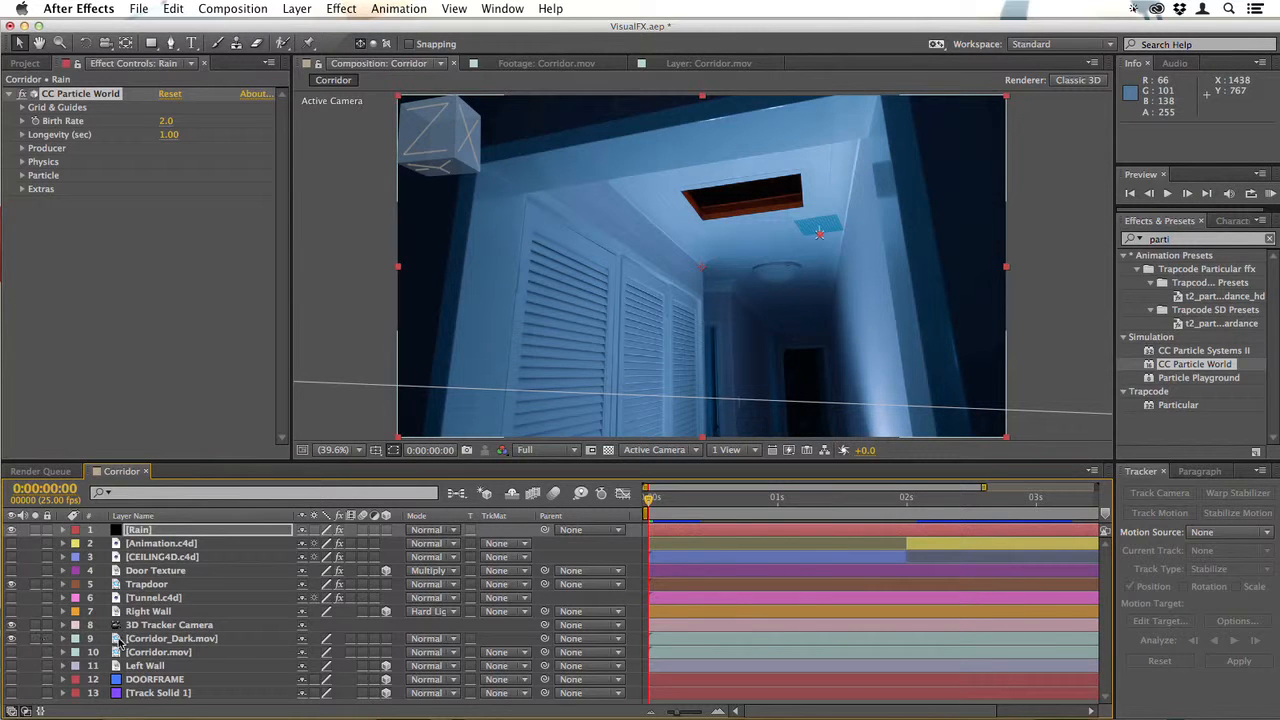
# - Preview the default particle animation in the corridor shot and return to the first frame
pyautogui.press('space')
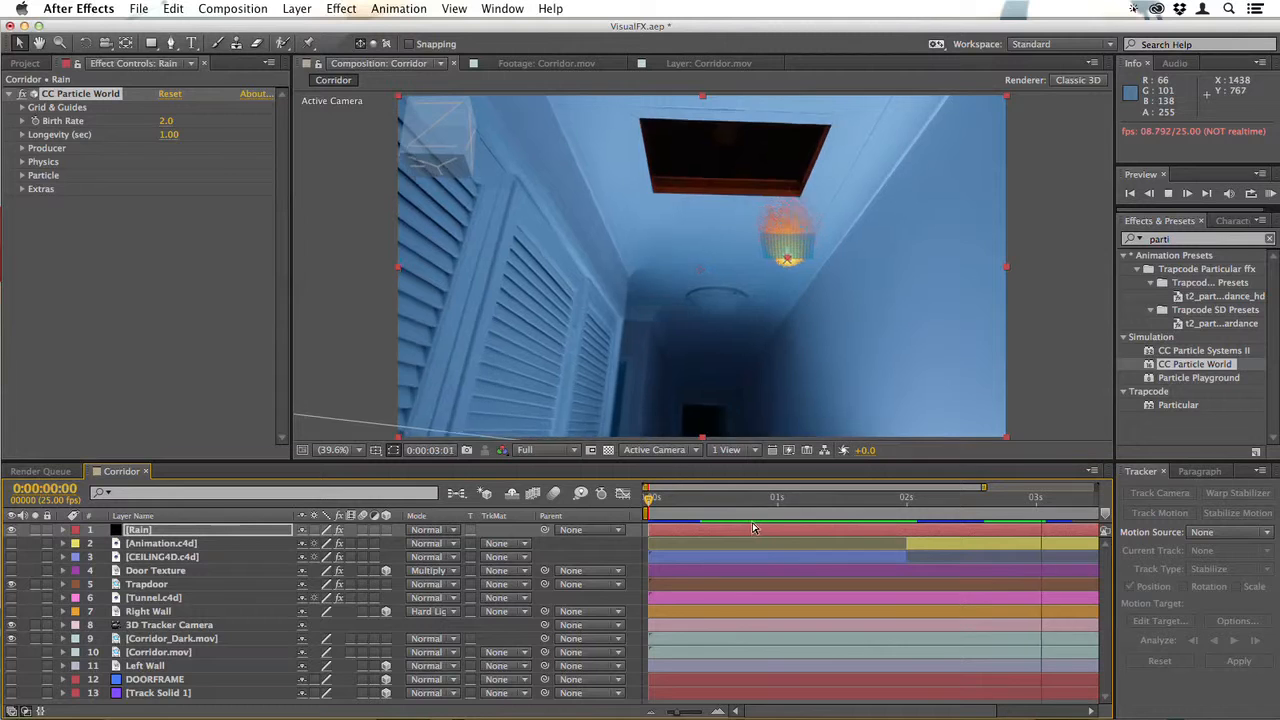
pyautogui.press('space')
pyautogui.moveTo(707, 513); pyautogui.dragTo(631, 516)
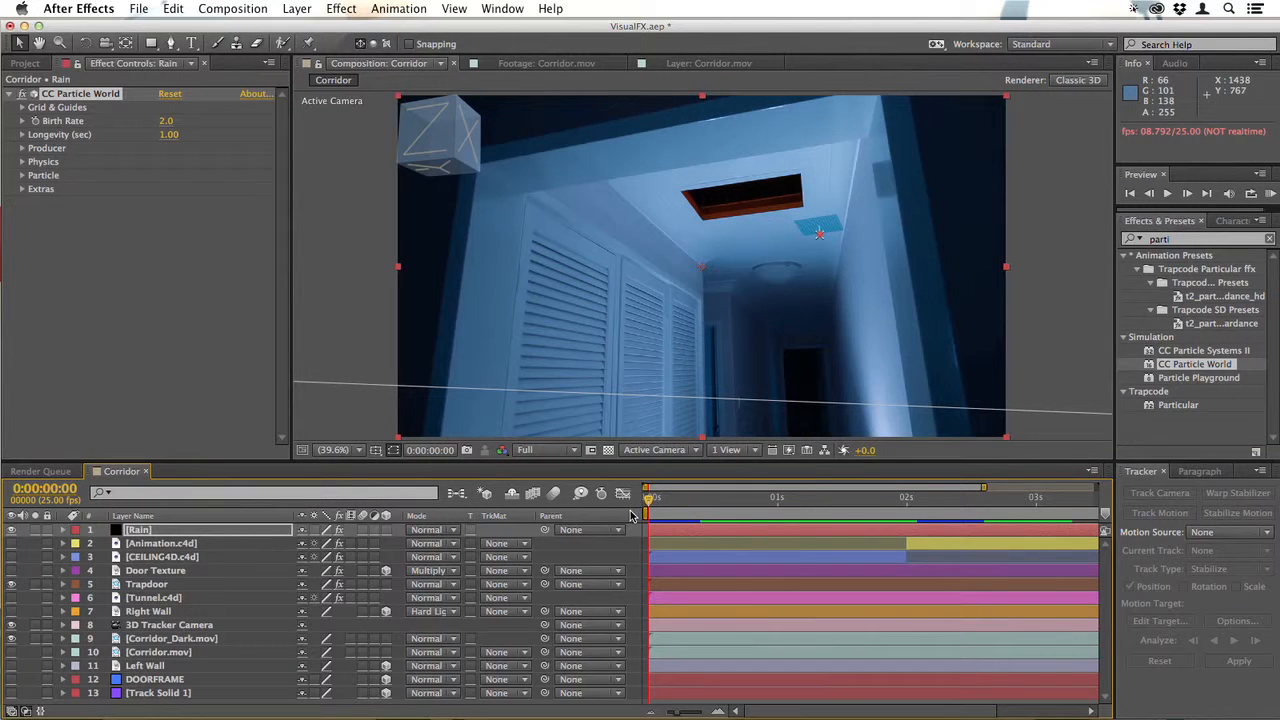
pyautogui.click(665, 537)
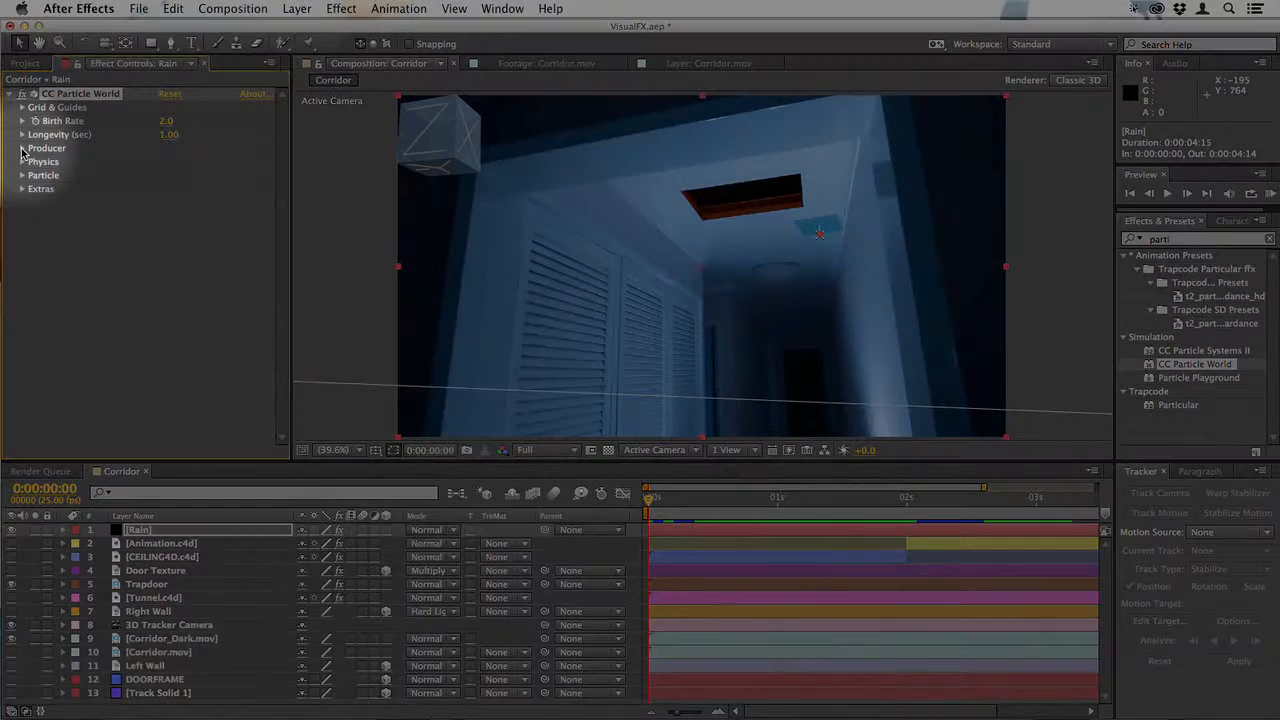
# - Place the particle producer inside the ceiling trapdoor opening with Position X -0.79 and Position Z 2.01, checking it at 0:00:03:00
pyautogui.click(22, 148)
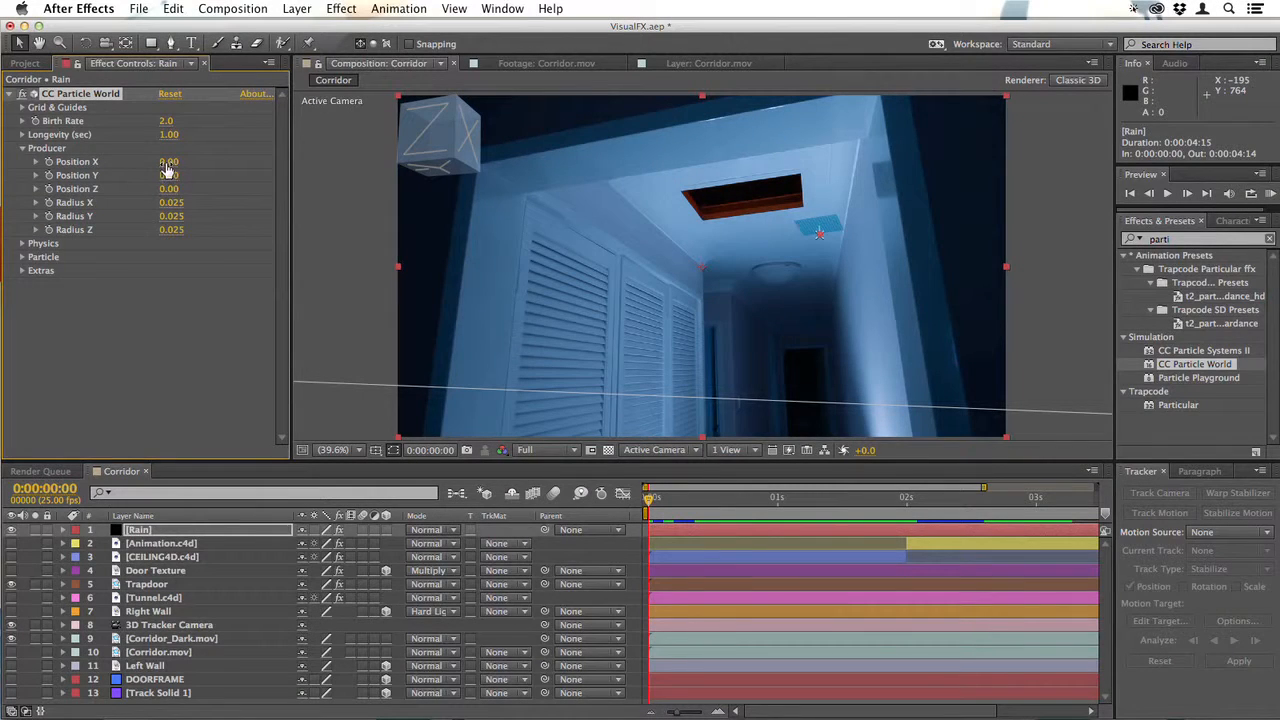
pyautogui.moveTo(167, 168); pyautogui.dragTo(61, 168)
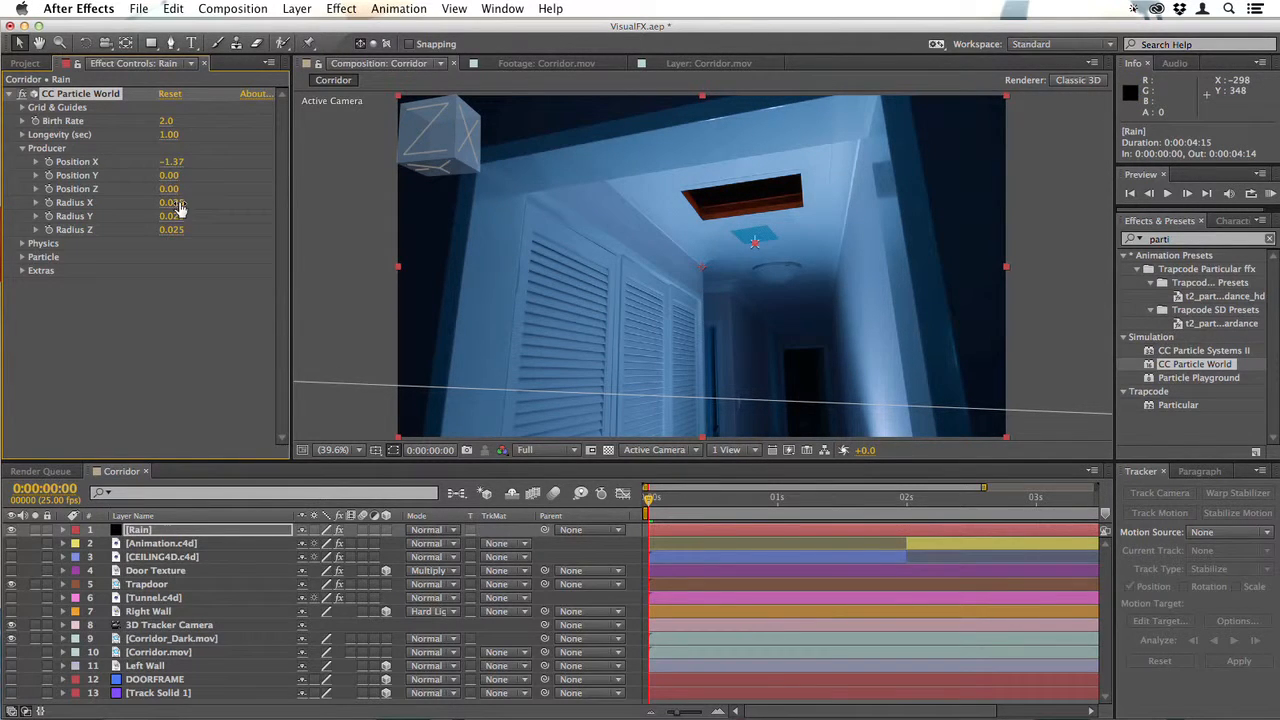
pyautogui.moveTo(168, 189); pyautogui.dragTo(294, 191)
pyautogui.moveTo(650, 498); pyautogui.dragTo(1036, 518)
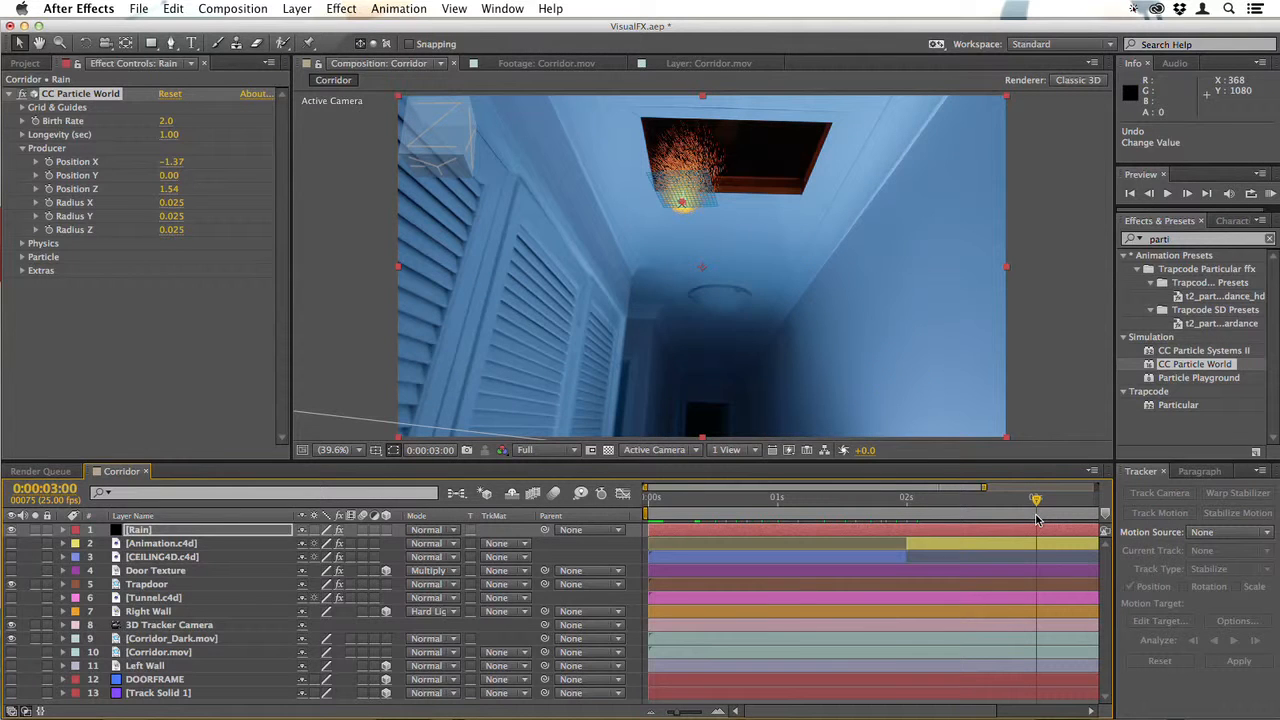
pyautogui.moveTo(172, 162); pyautogui.dragTo(214, 191)
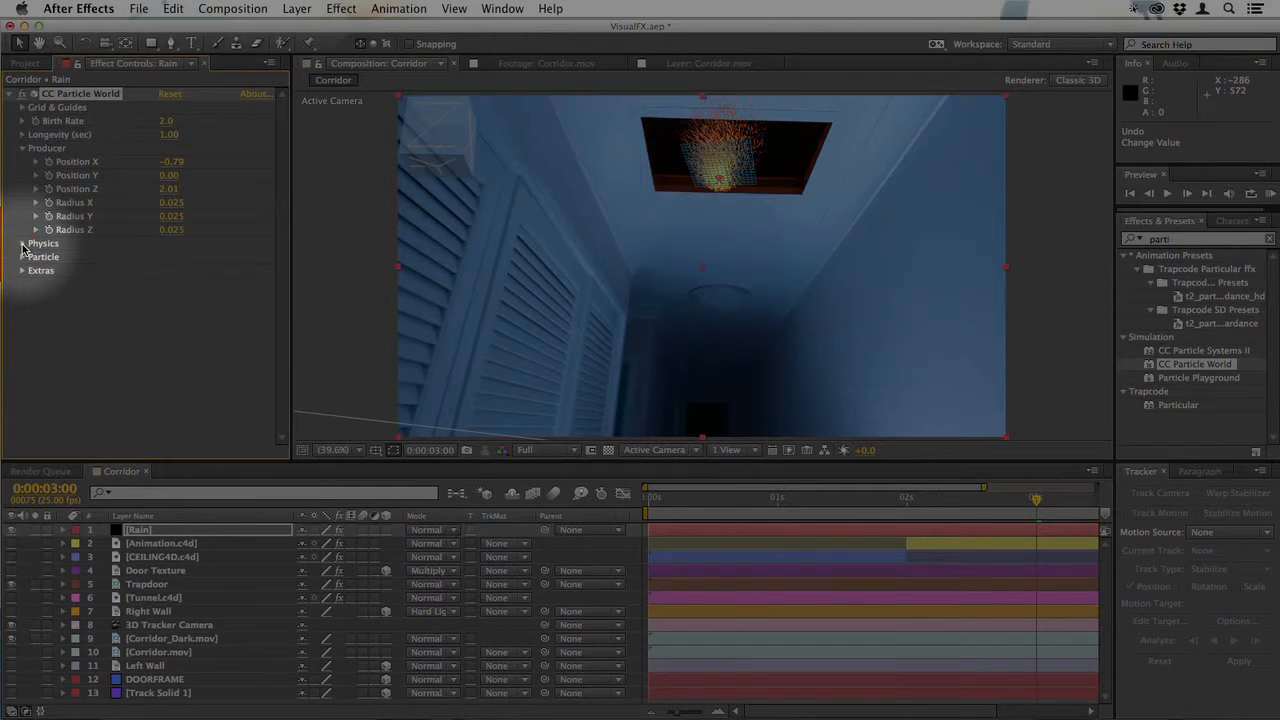
# - Set the particle Gravity to -1.900 in the Physics settings
pyautogui.click(23, 243)
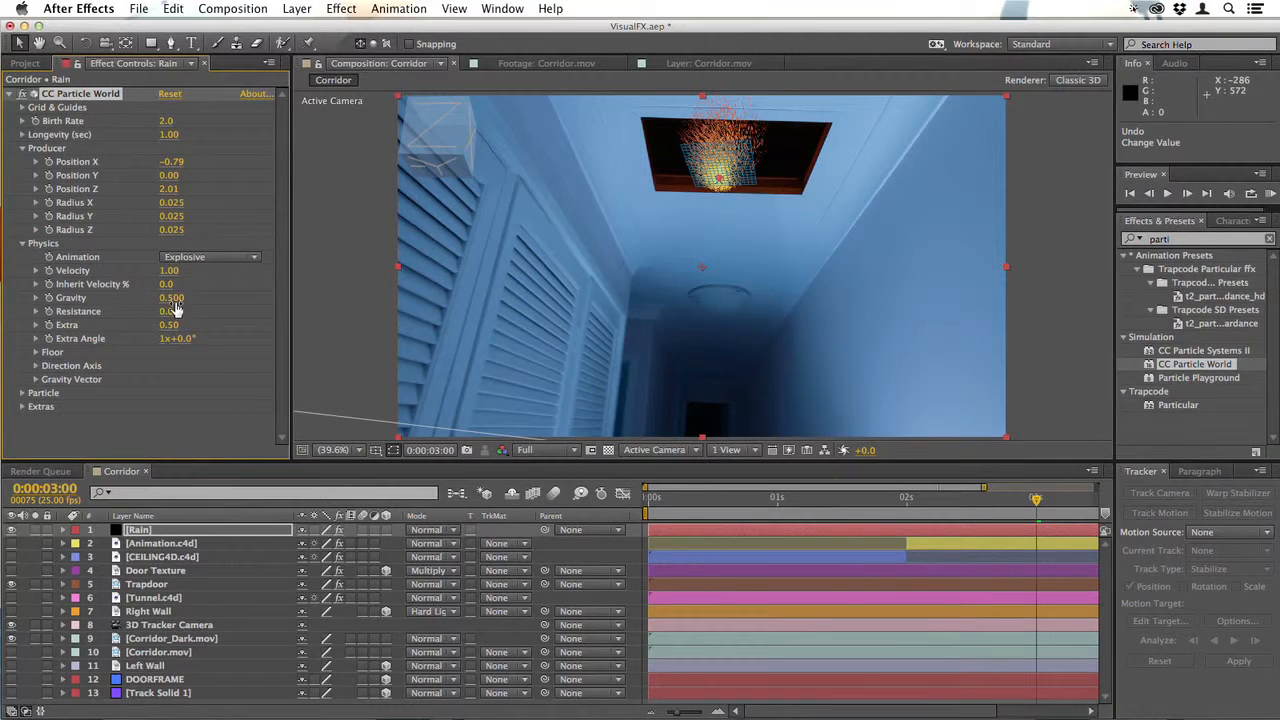
pyautogui.moveTo(172, 298); pyautogui.dragTo(3, 308)
pyautogui.moveTo(173, 300); pyautogui.dragTo(159, 300)
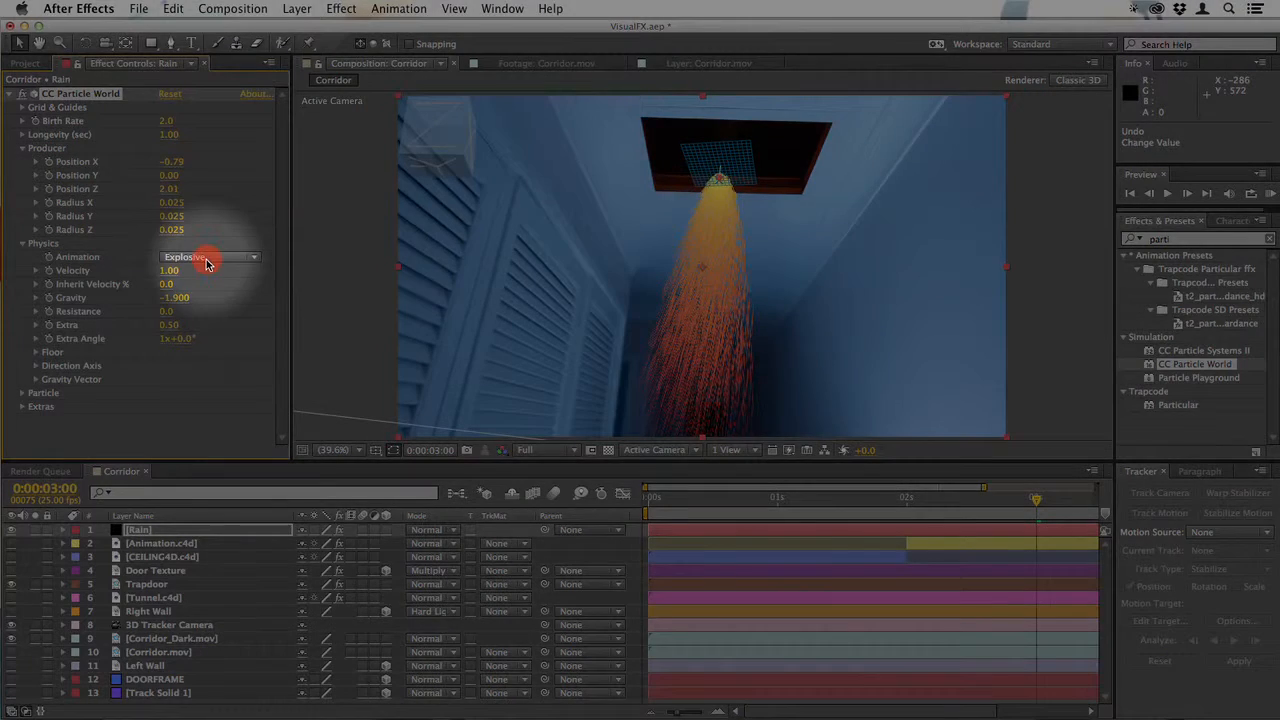
# - Set the particle physics Animation type to Cone Axis and preview the particle stream from the start of the composition
pyautogui.click(207, 260)
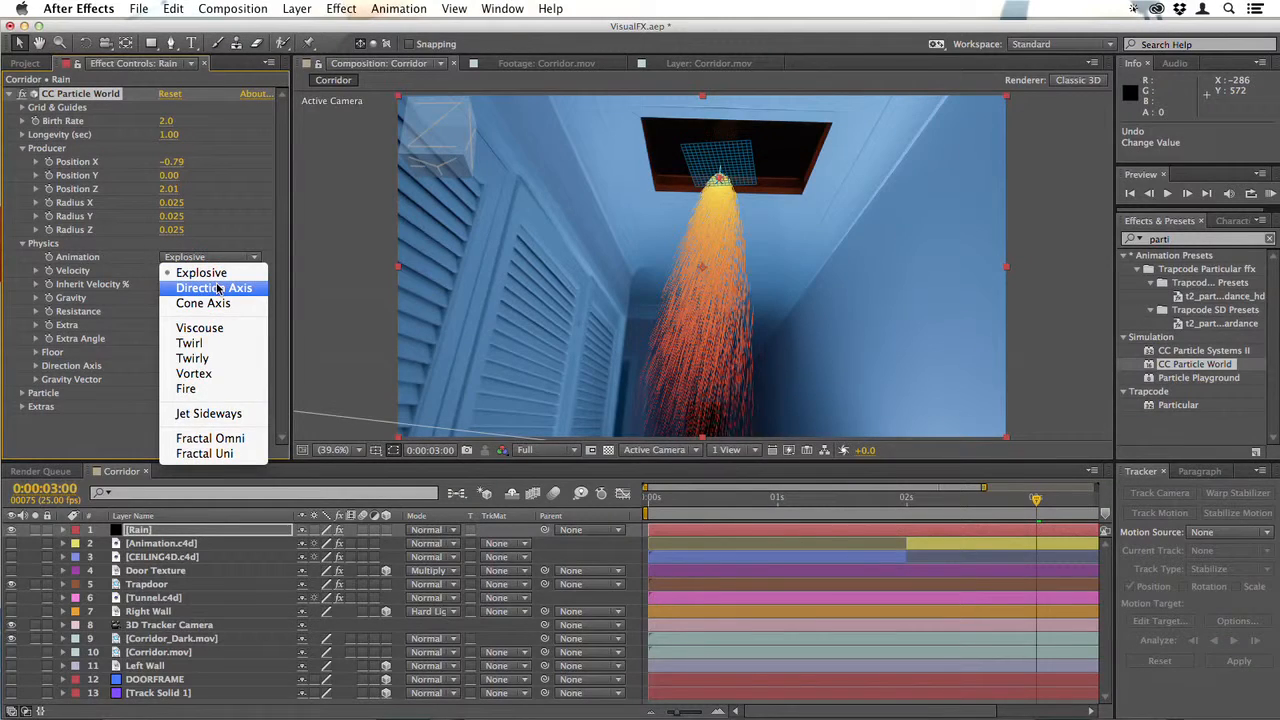
pyautogui.click(219, 302)
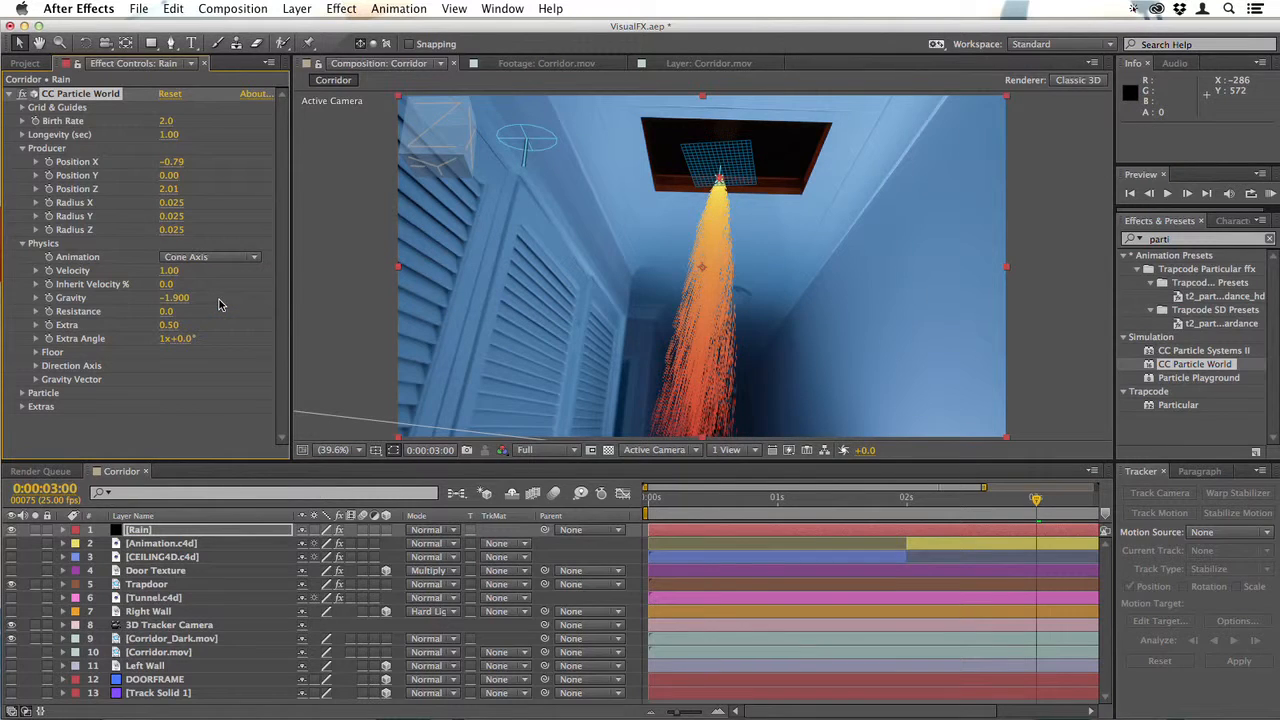
pyautogui.moveTo(948, 500)
pyautogui.mouseDown()
pyautogui.moveTo(654, 499)
pyautogui.moveTo(934, 500)
pyautogui.mouseUp()
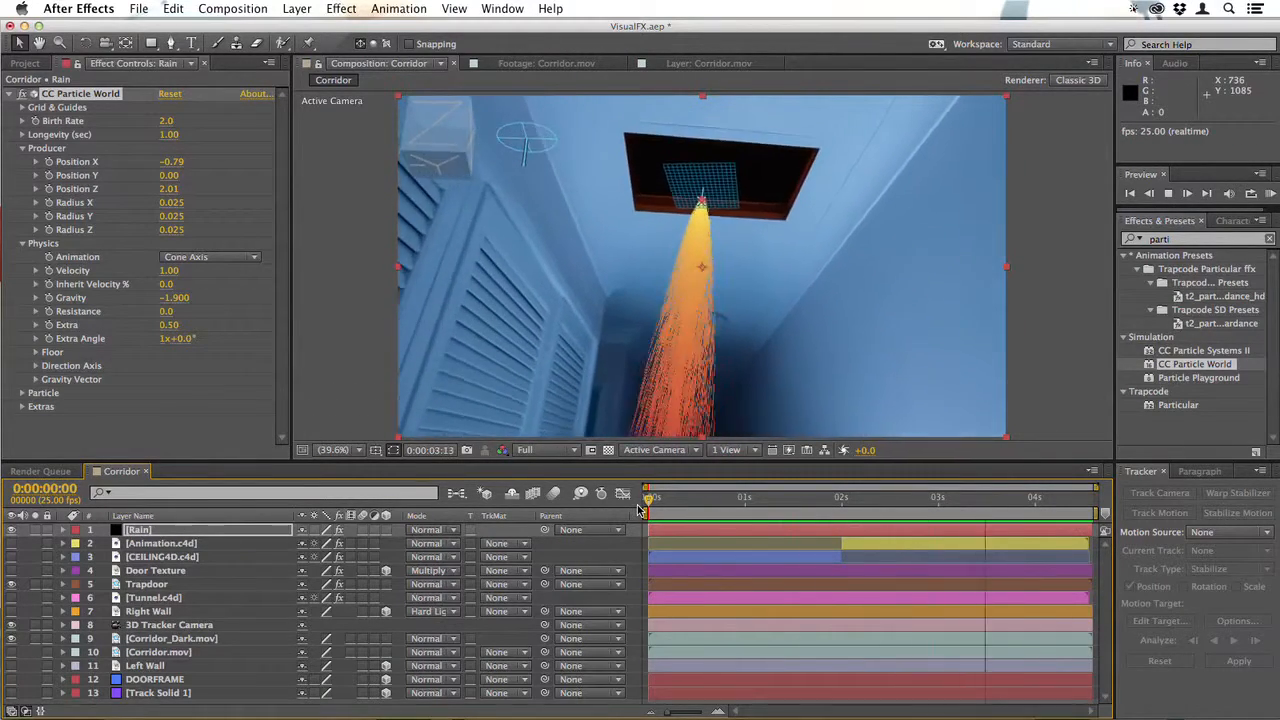
# - Reposition the particle producer in the trapdoor opening with Position X -0.53 and Position Z 2.50, checking it at 0:00:03:13
pyautogui.press('space')
pyautogui.press('space')
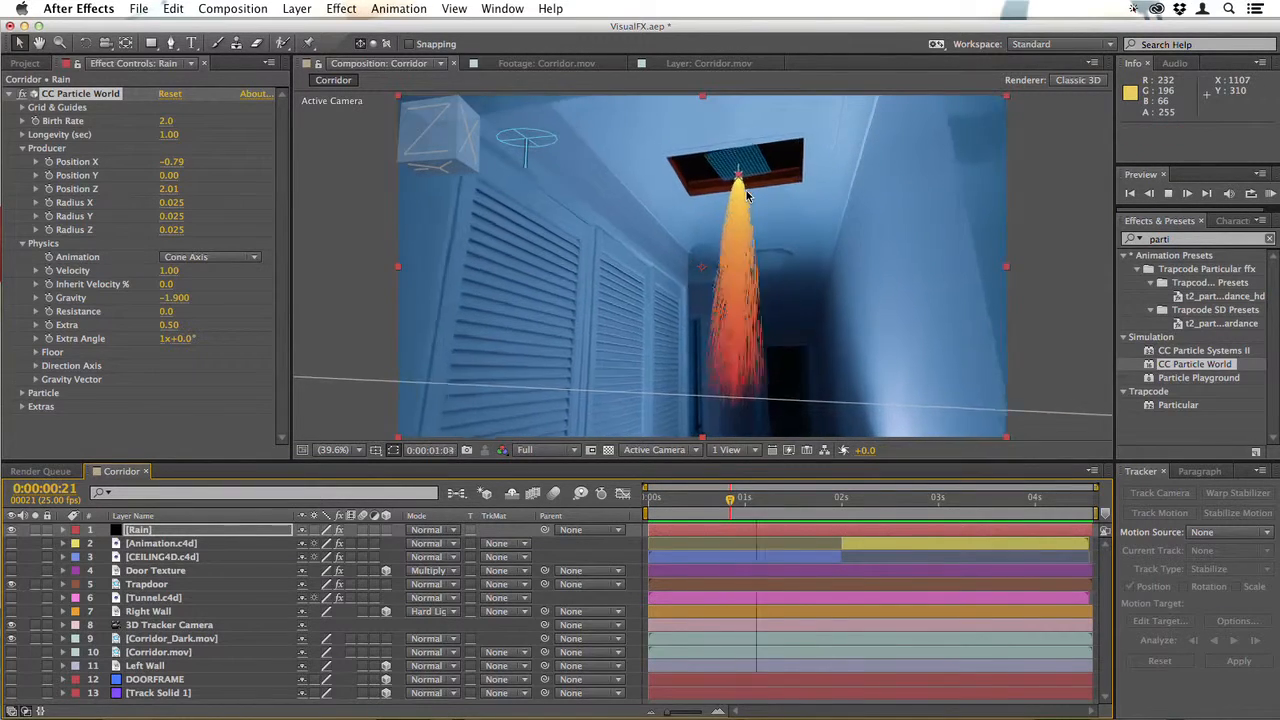
pyautogui.click(988, 507)
pyautogui.moveTo(166, 189); pyautogui.dragTo(180, 192)
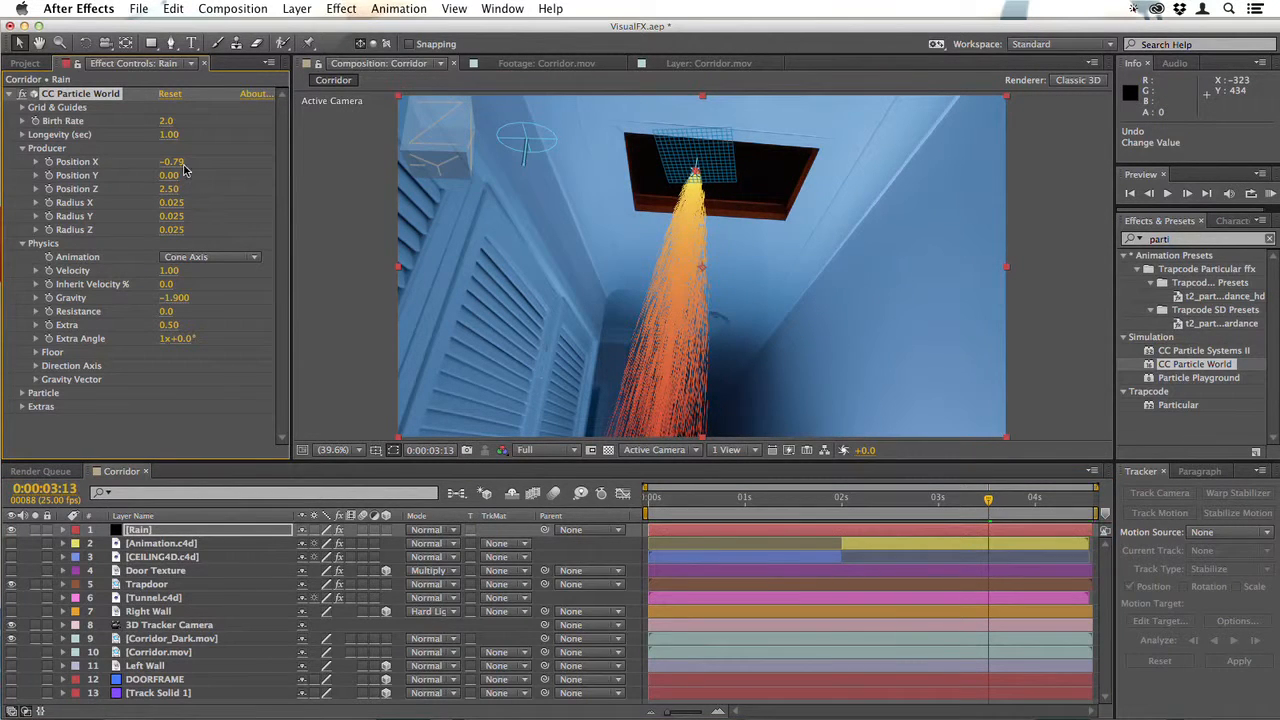
pyautogui.press('Home')
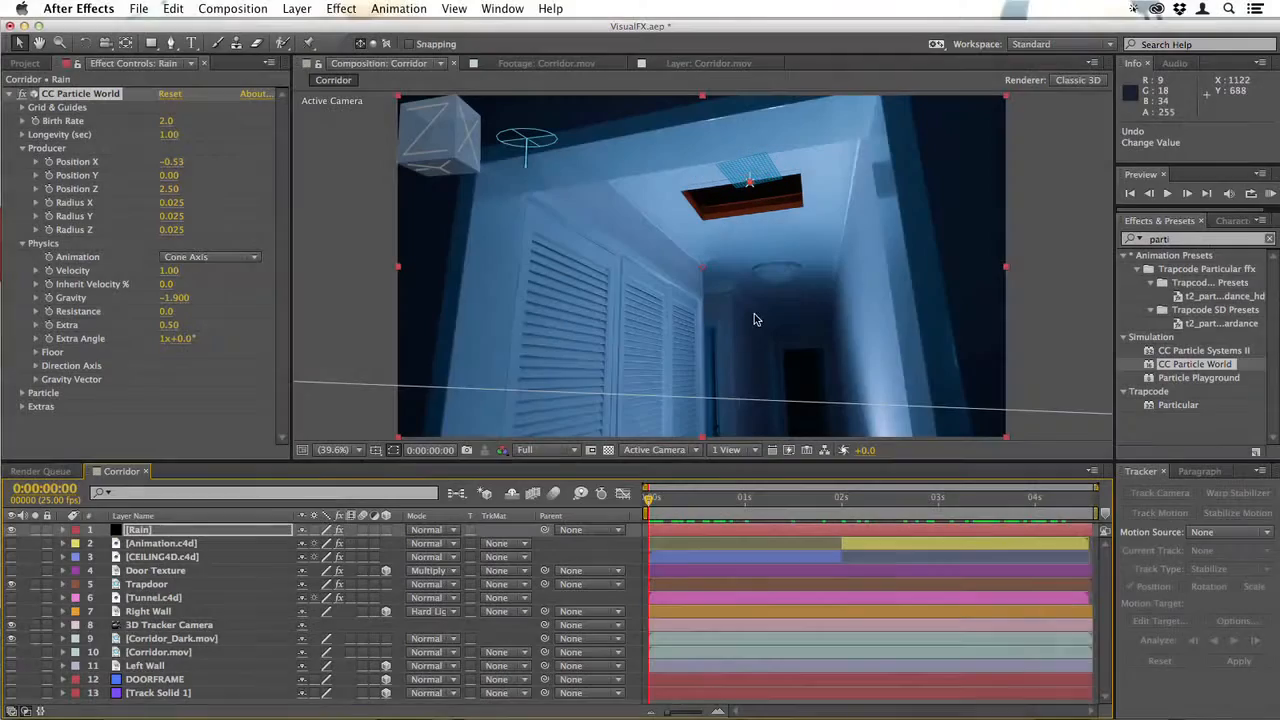
# - Set the producer's Position Y to -0.26 and check its placement in the trapdoor at 0:00:01:19
pyautogui.moveTo(655, 512)
pyautogui.mouseDown()
pyautogui.moveTo(1081, 517)
pyautogui.moveTo(842, 520)
pyautogui.mouseUp()
pyautogui.moveTo(158, 178)
pyautogui.mouseDown()
pyautogui.moveTo(185, 176)
pyautogui.moveTo(151, 183)
pyautogui.mouseUp()
pyautogui.moveTo(694, 497); pyautogui.dragTo(818, 503)
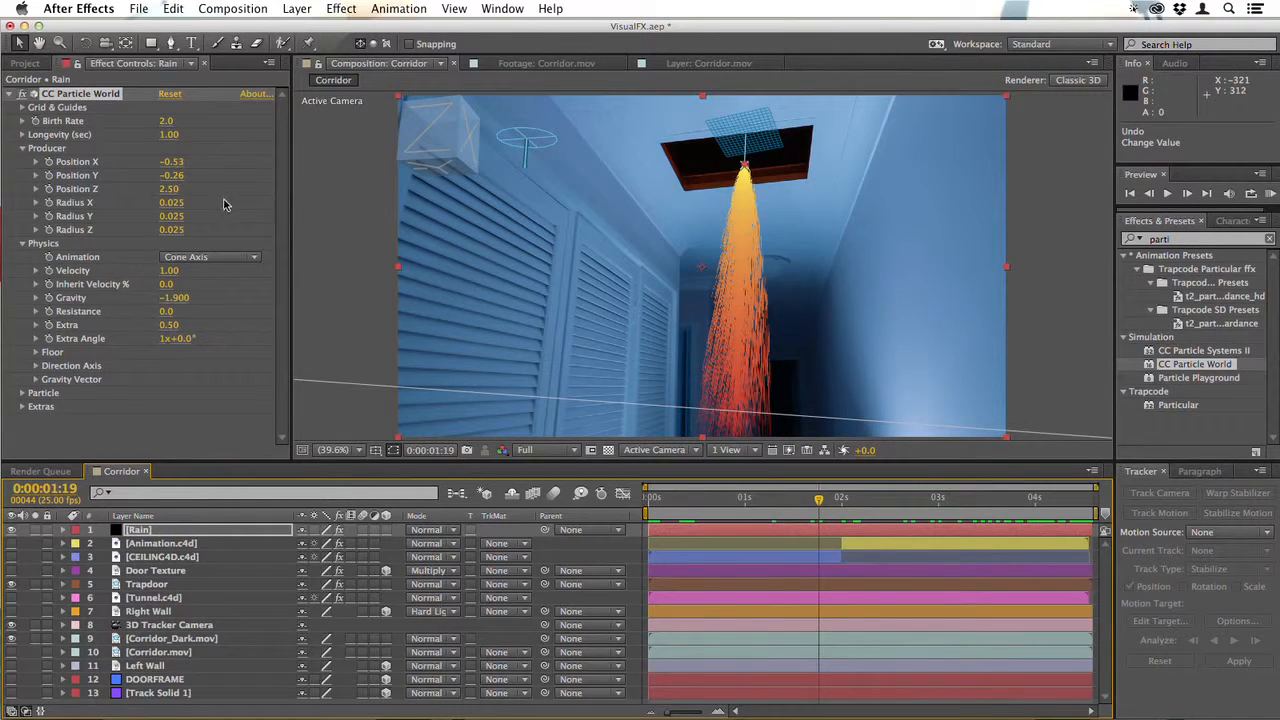
# - Widen the particle producer across the trapdoor opening with Radius X 0.735 and Radius Z 0.575
pyautogui.click(79, 207)
pyautogui.moveTo(79, 207); pyautogui.dragTo(226, 208)
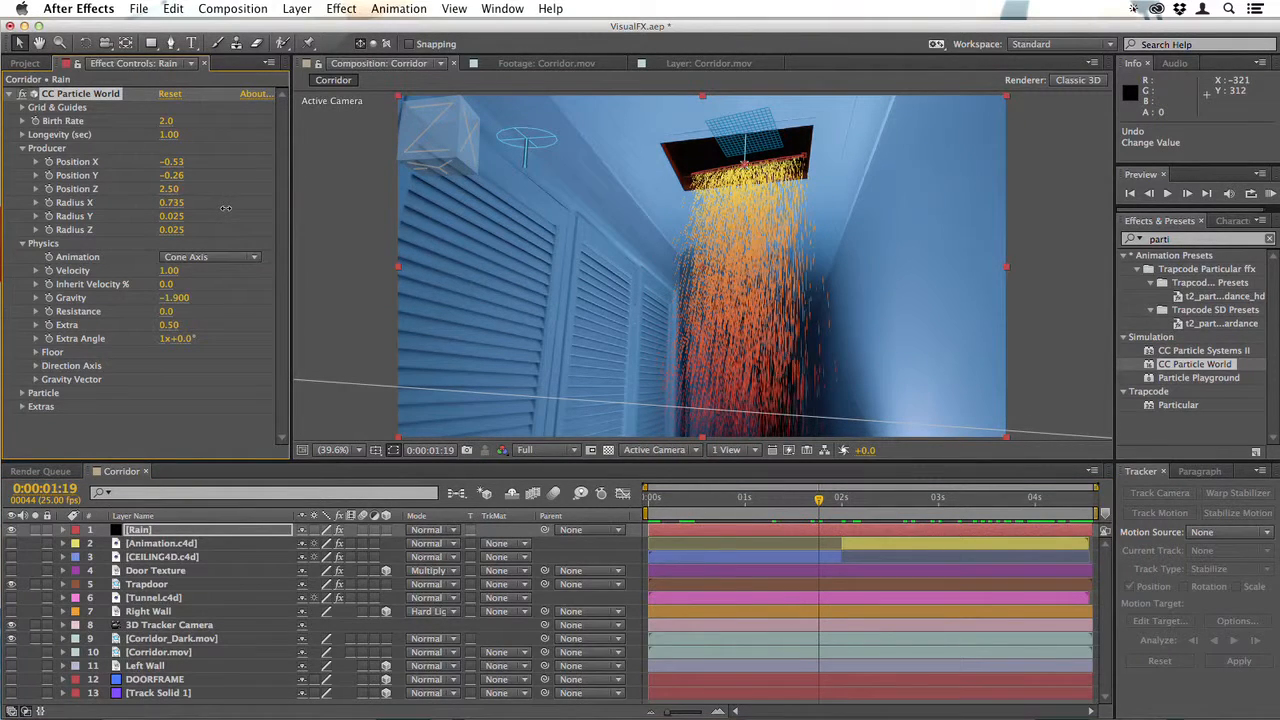
pyautogui.click(175, 232)
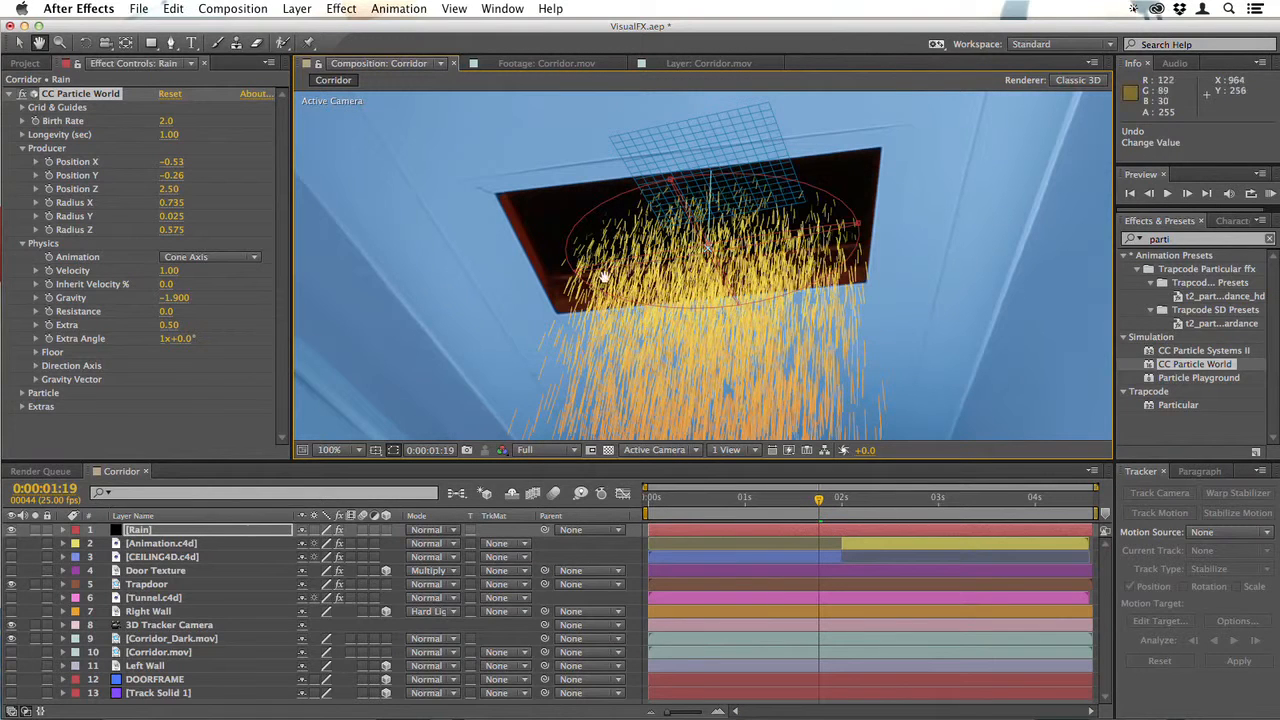
# - Try a producer Radius Y of 0.245 and undo the change
pyautogui.press('v')
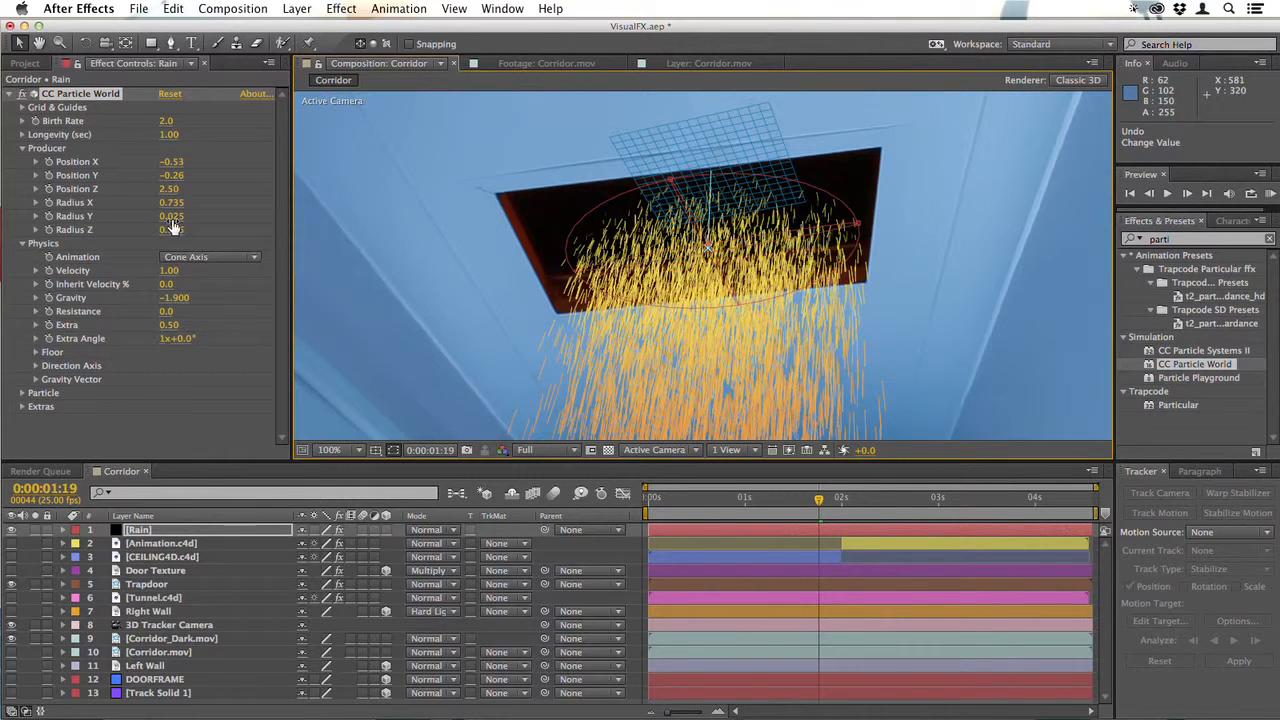
pyautogui.moveTo(170, 216); pyautogui.dragTo(197, 219)
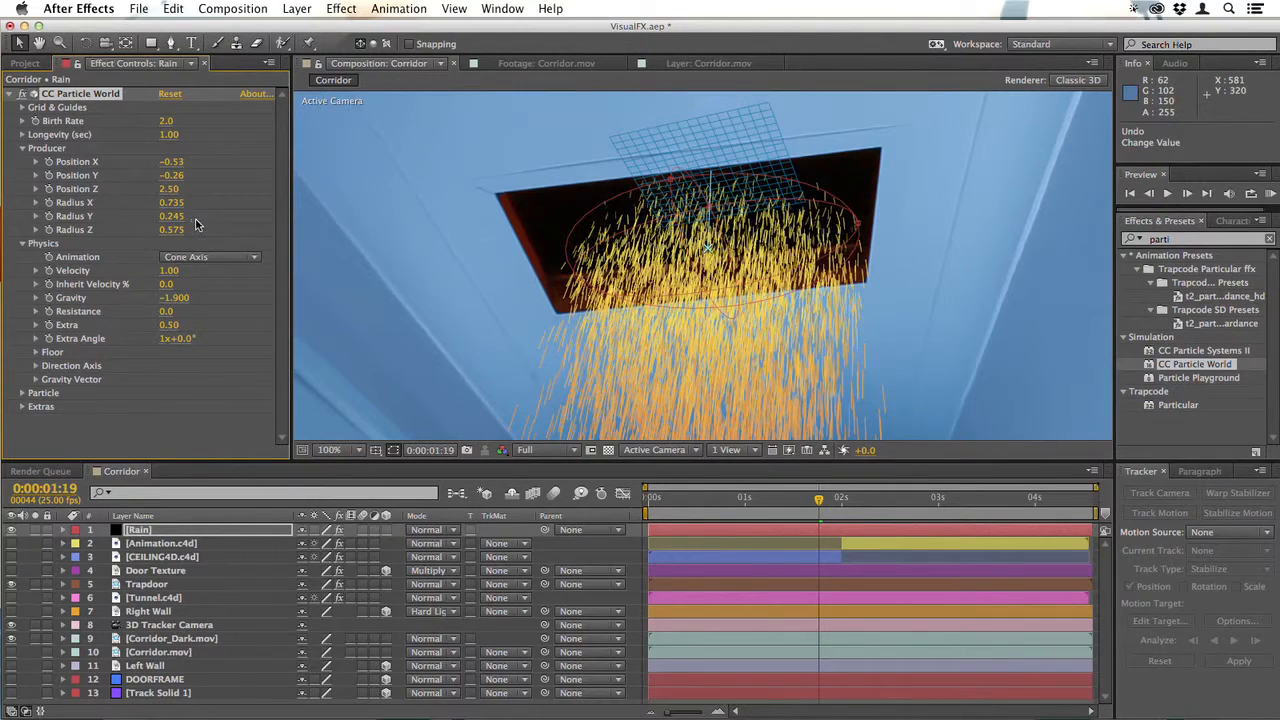
pyautogui.press('super+z')
# - Preview the falling particles from the first frame, and set their Longevity to 1.50 seconds at 0:00:01:12
pyautogui.moveTo(768, 505); pyautogui.dragTo(647, 508)
pyautogui.press('space')
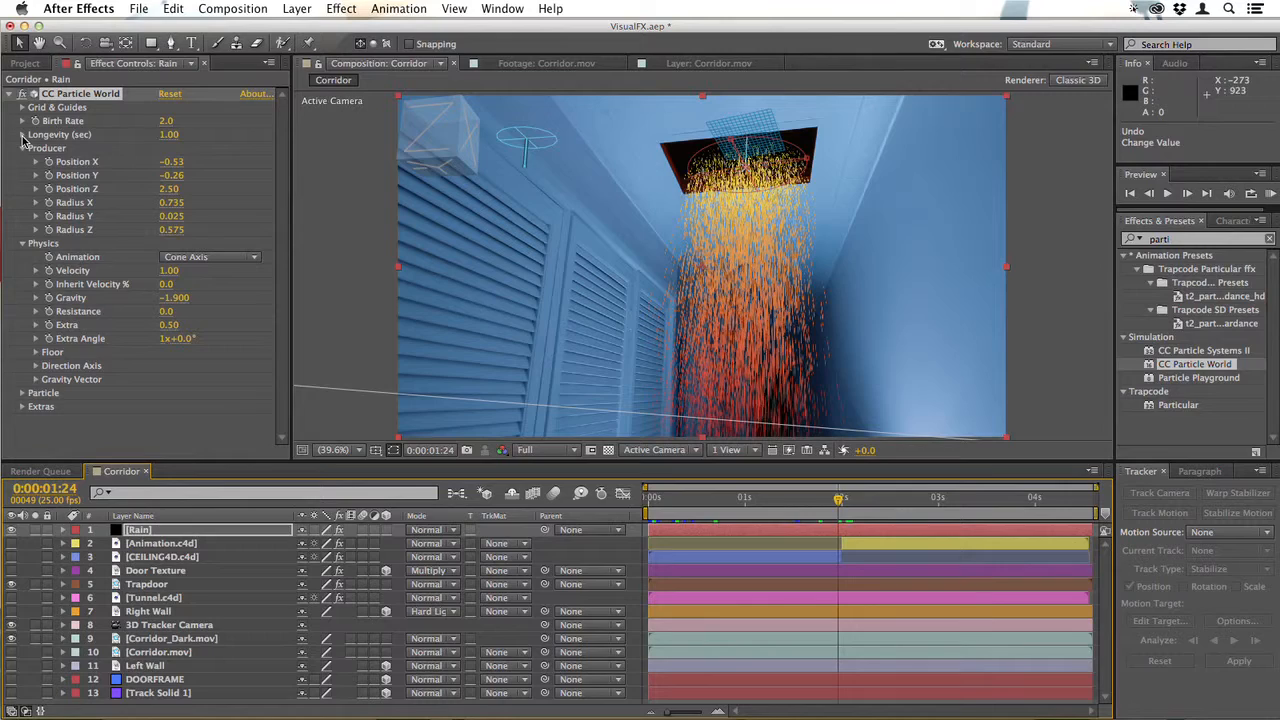
pyautogui.click(782, 428)
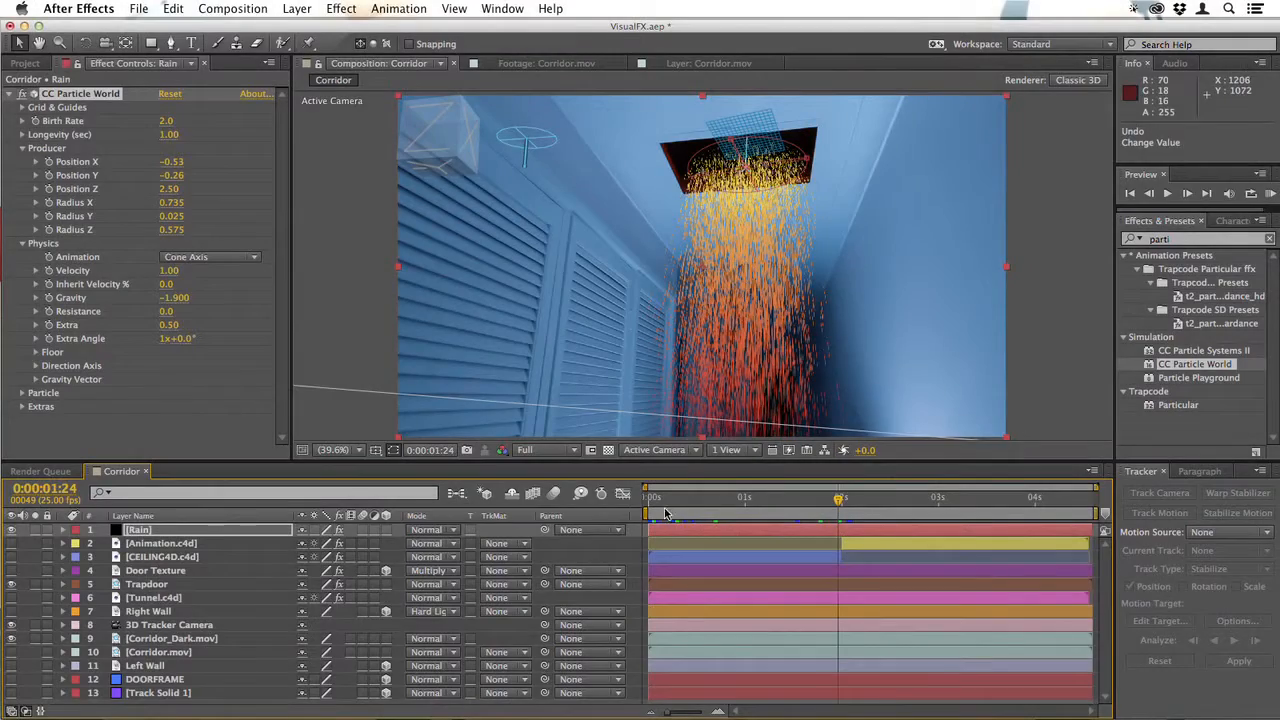
pyautogui.moveTo(666, 512); pyautogui.dragTo(791, 512)
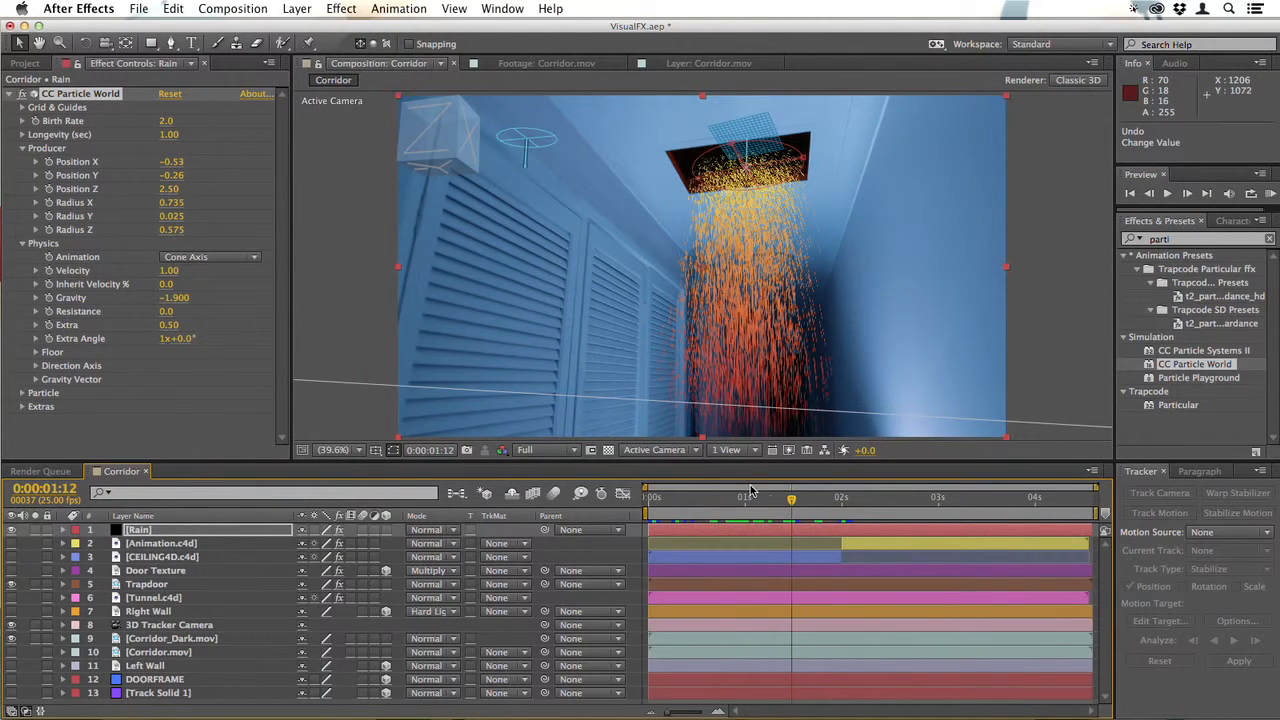
pyautogui.click(169, 136)
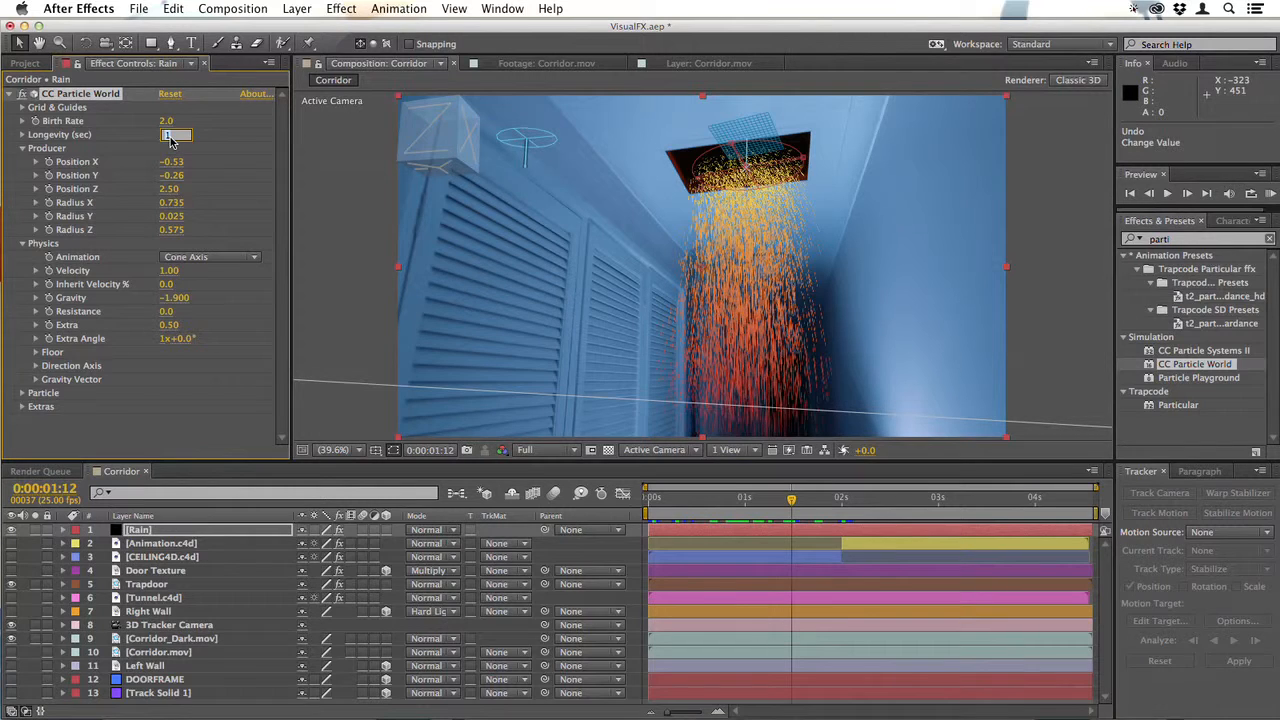
pyautogui.write('1.5')
pyautogui.press('Return')
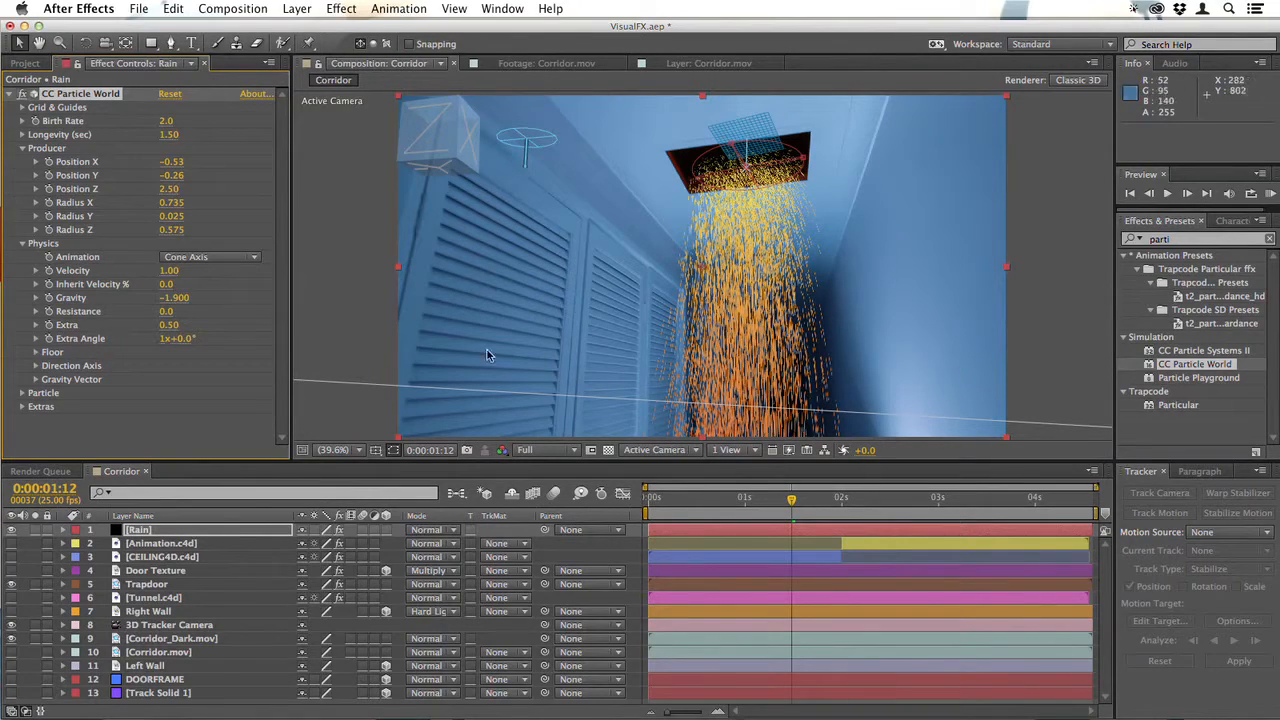
# - Change the Particle Type from lines to Motion Polygon in the Particle settings
pyautogui.click(24, 396)
pyautogui.scroll(-4, 60, 396)
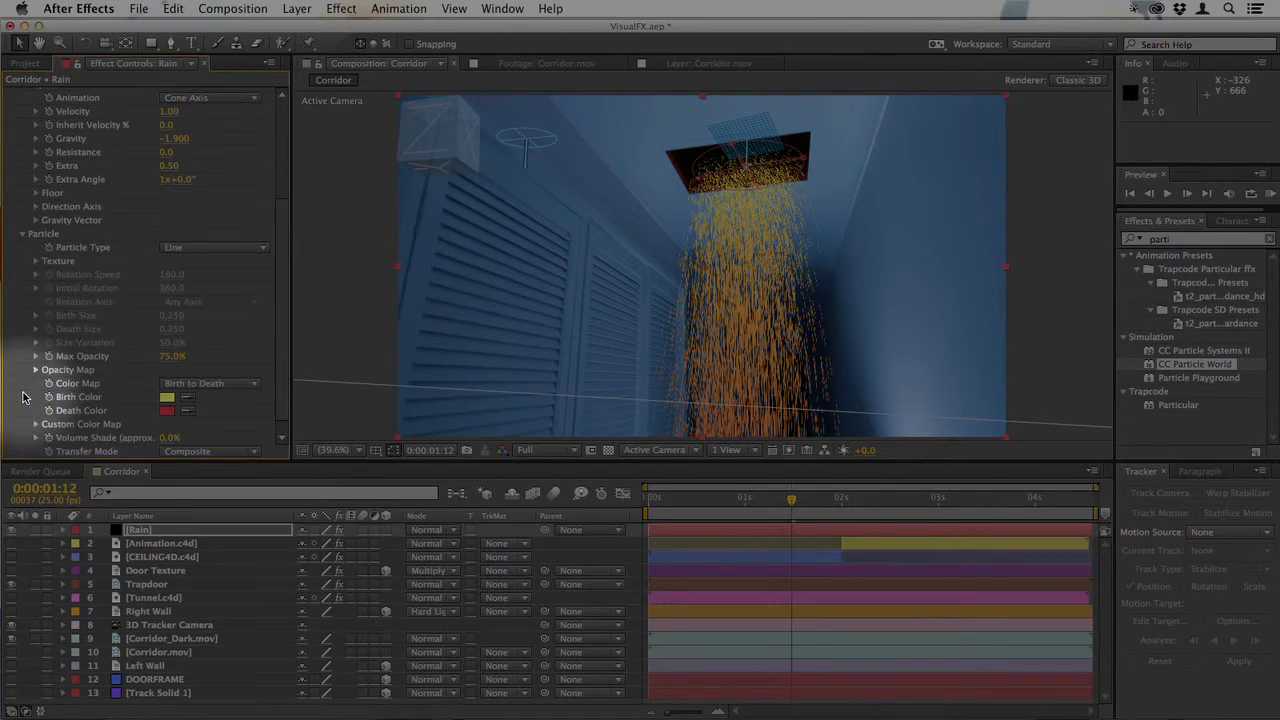
pyautogui.click(212, 250)
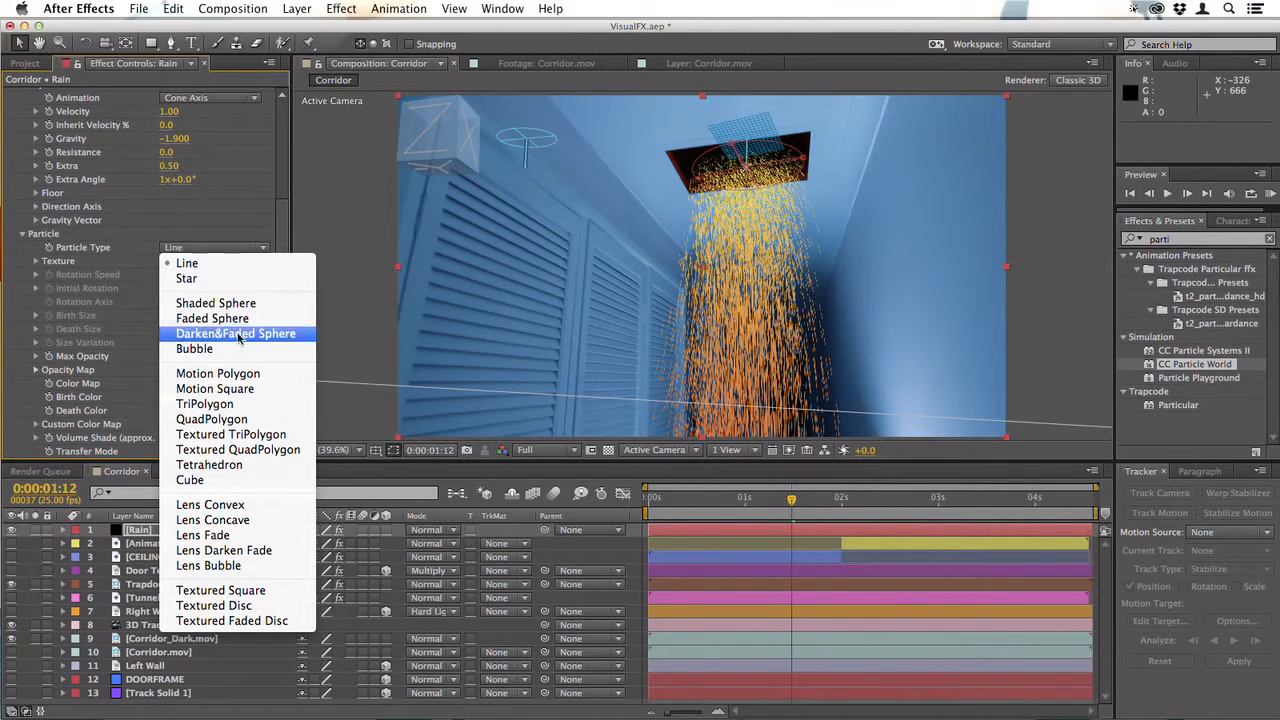
pyautogui.click(240, 374)
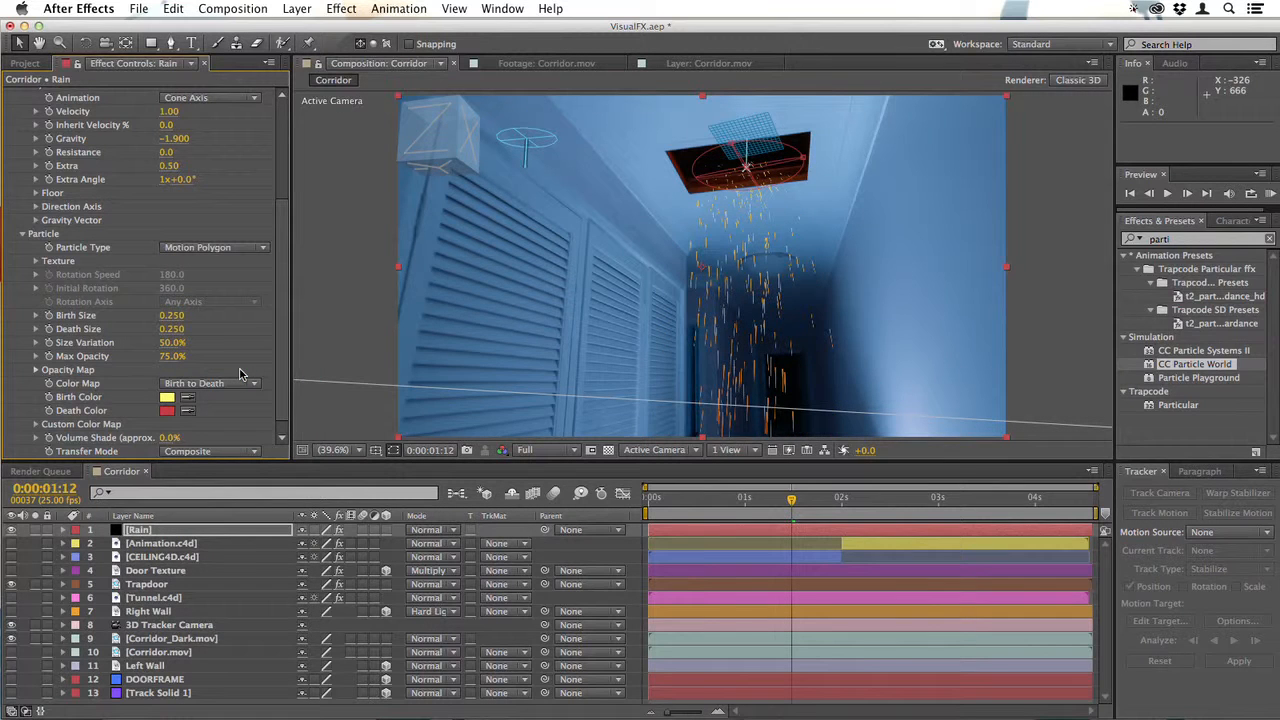
# - Examine the shape of the Motion Polygon particles up close and against the whole corridor shot
pyautogui.press('/')
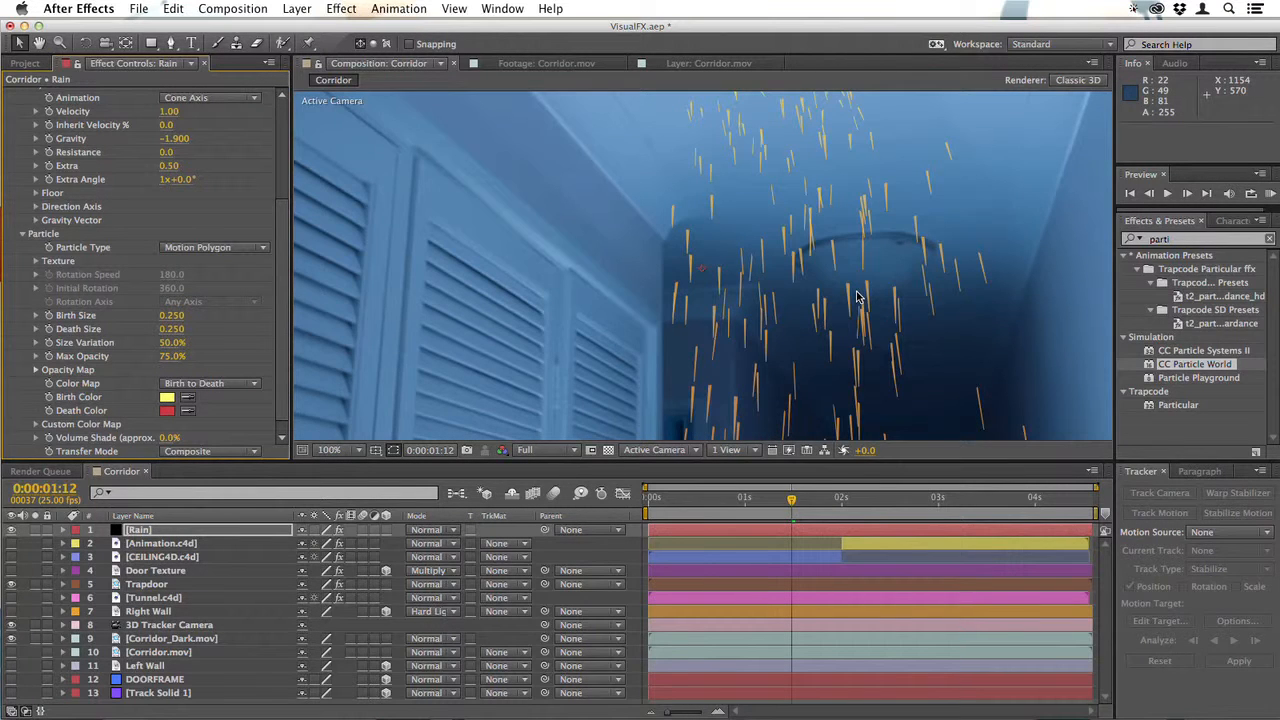
pyautogui.press('.')
pyautogui.press('.')
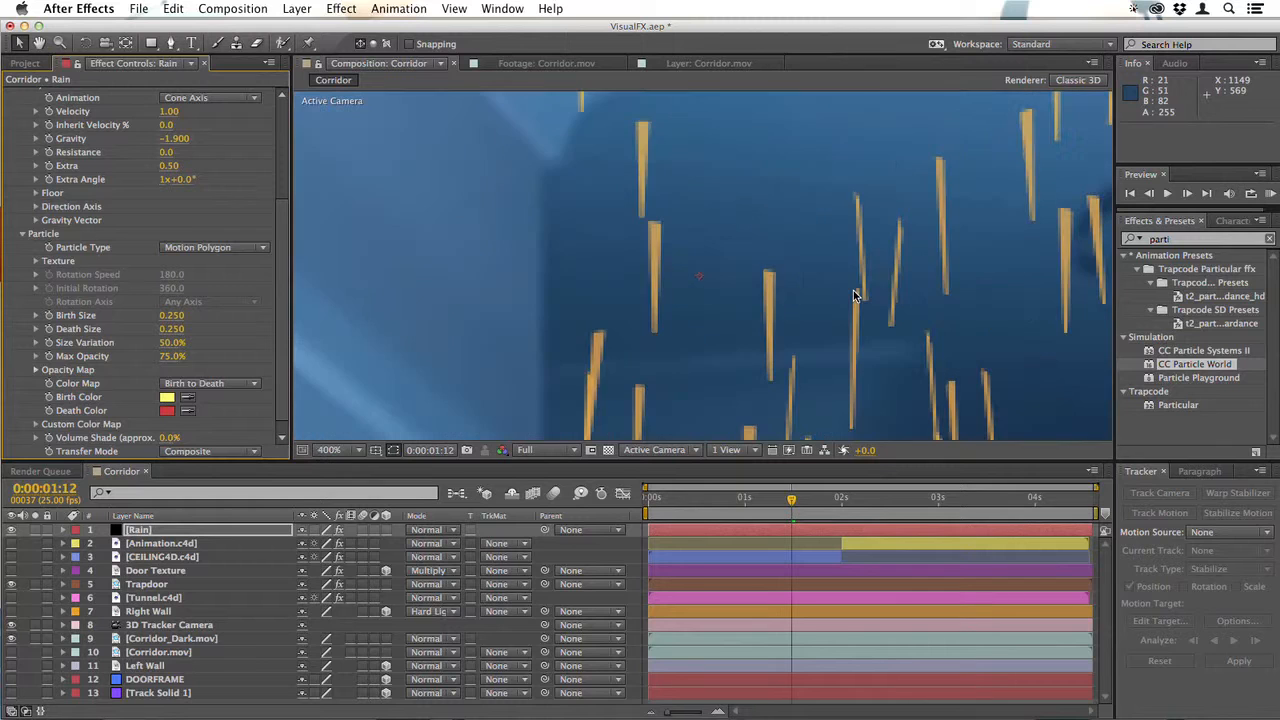
pyautogui.press(',')
pyautogui.press(',')
pyautogui.press(',')
pyautogui.press(',')
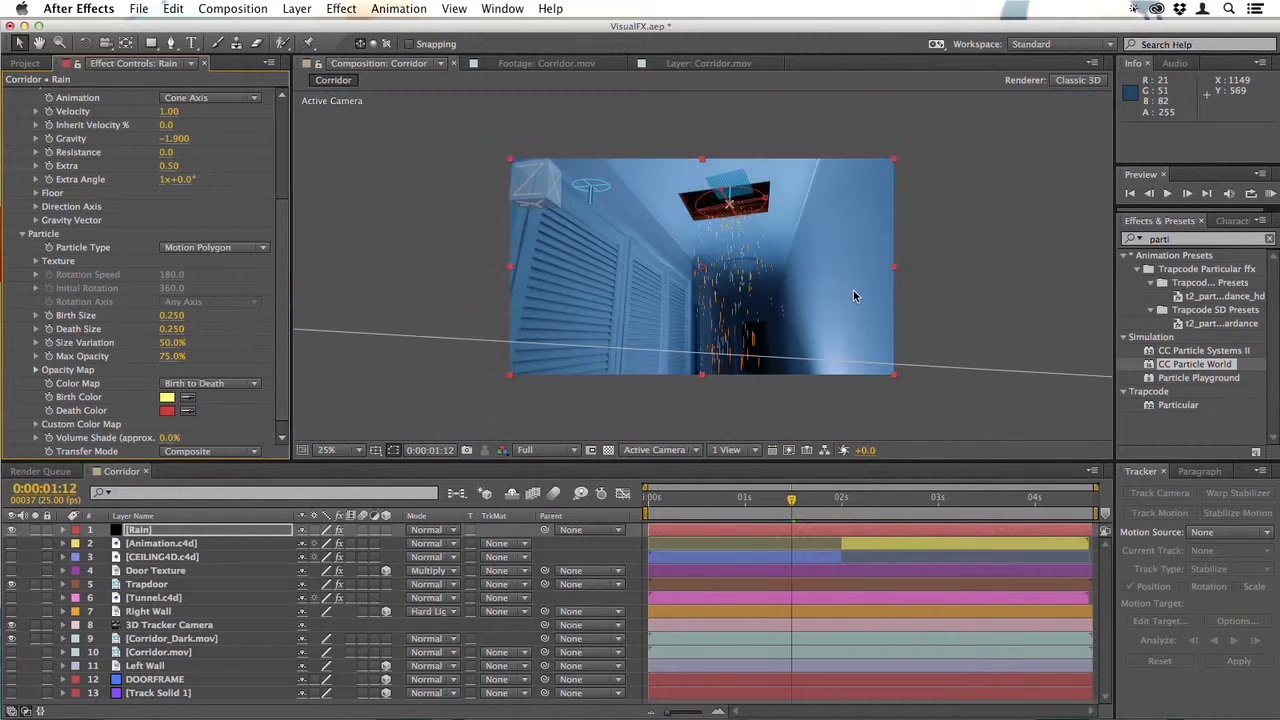
pyautogui.press('.')
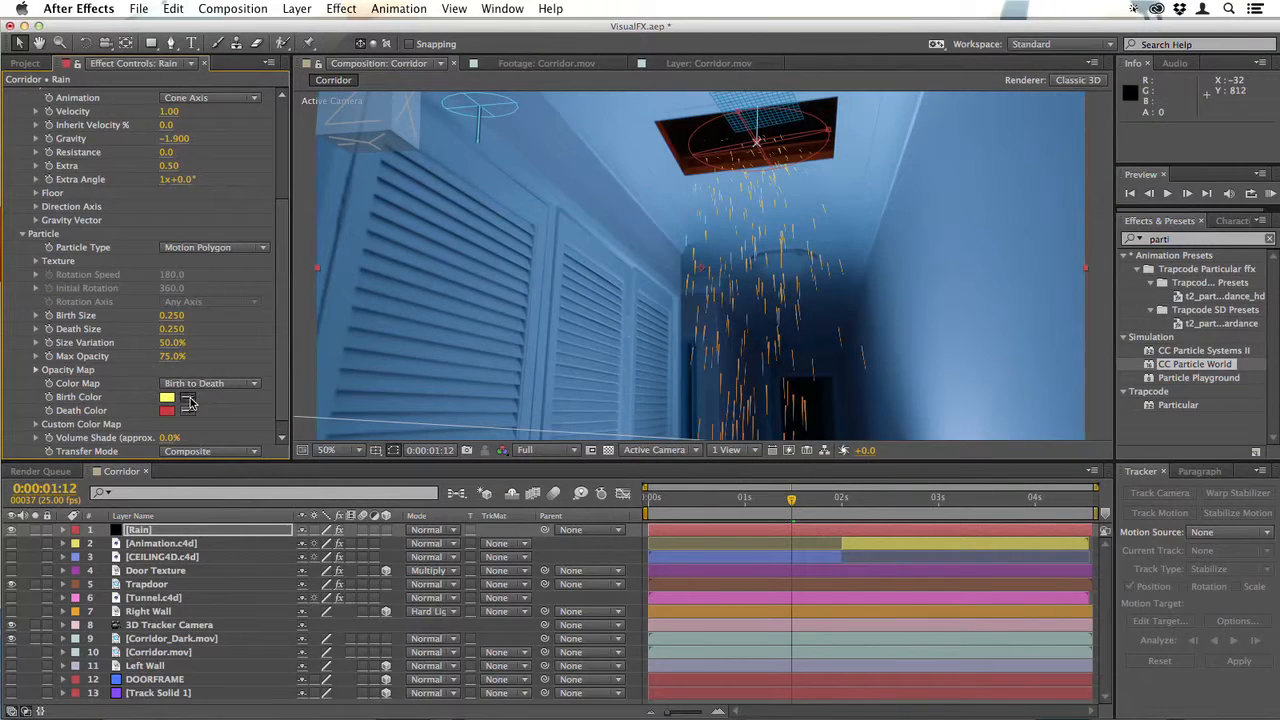
# - Sample the particles' Birth Color and Death Color from the blue corridor surfaces in the footage
pyautogui.click(621, 166)
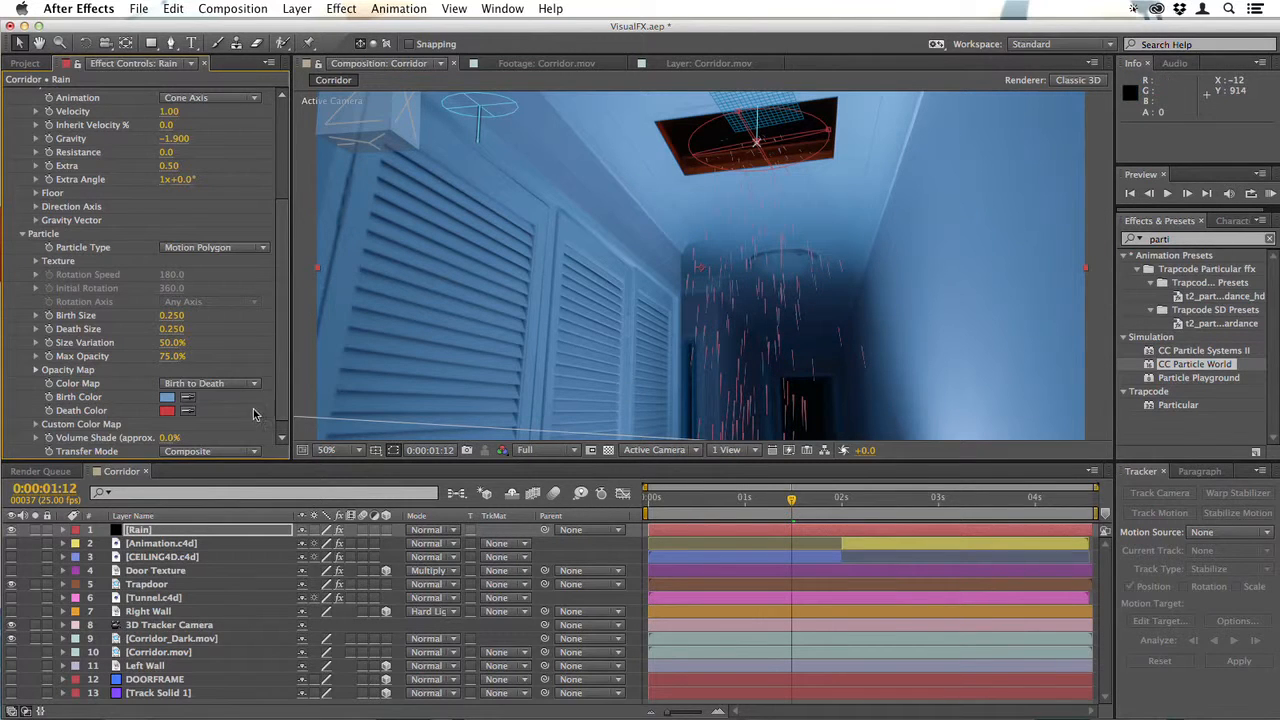
pyautogui.click(187, 411)
pyautogui.click(605, 222)
# - Lighten the particles' Birth Color to the pale blue 9FBBD6
pyautogui.click(167, 398)
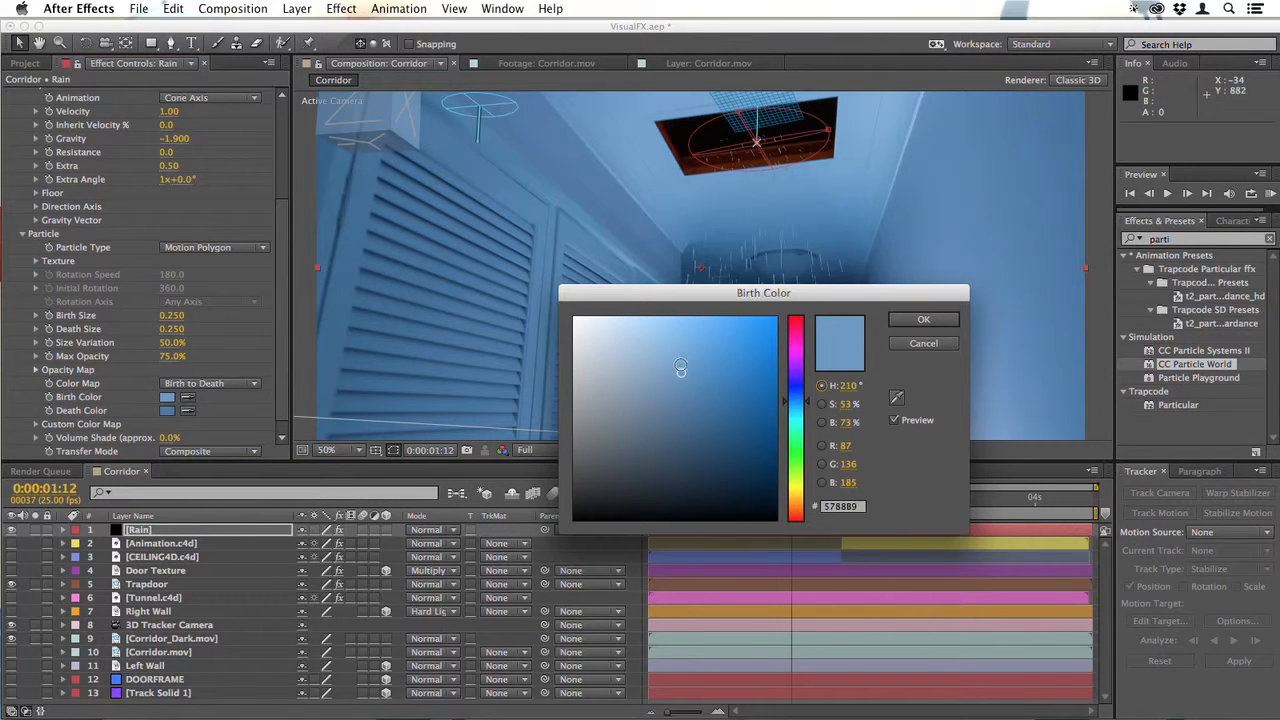
pyautogui.moveTo(681, 373); pyautogui.dragTo(625, 349)
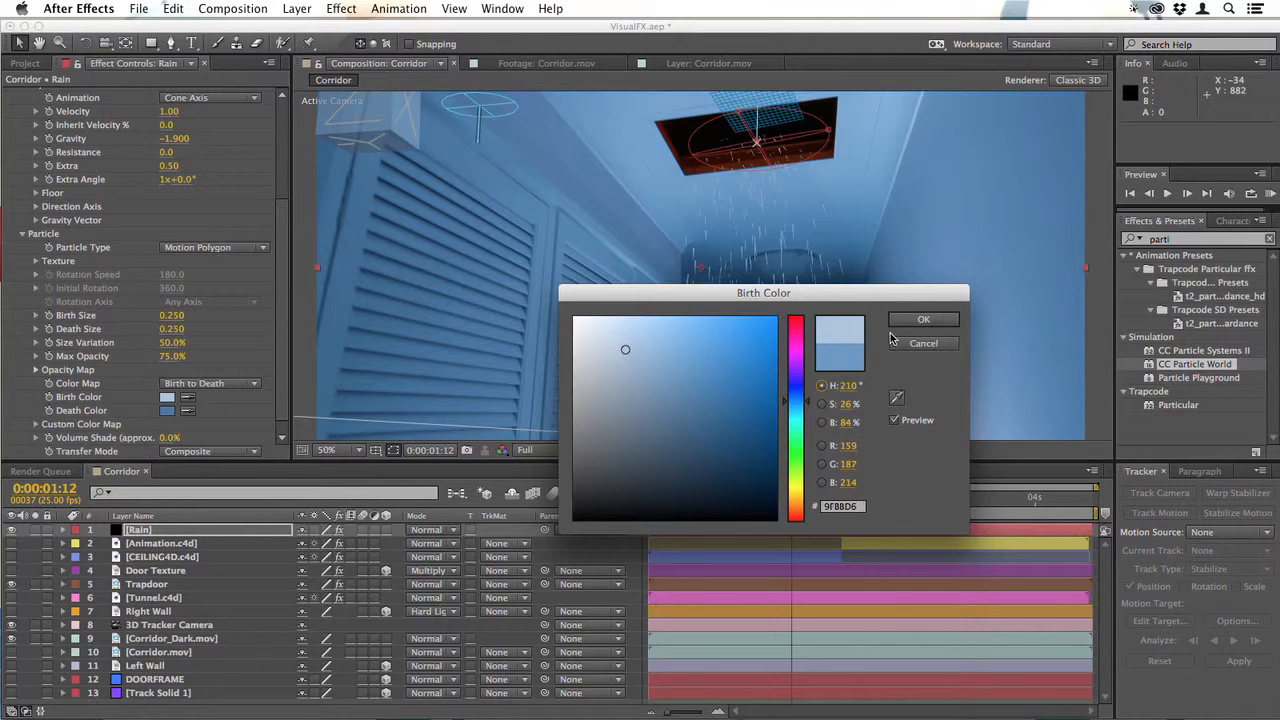
pyautogui.click(924, 320)
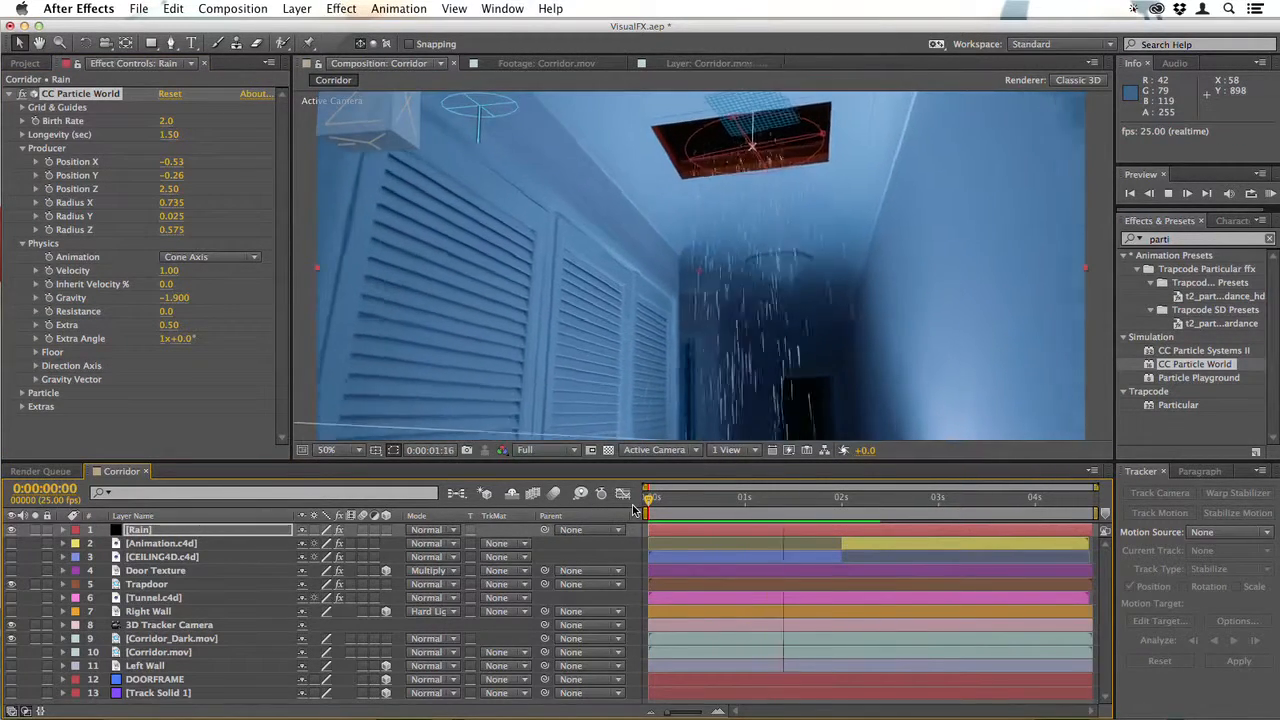
# - Set the particle Birth Rate to 1.5 and preview the rain from the first frame
pyautogui.press('space')
pyautogui.moveTo(660, 504); pyautogui.dragTo(633, 506)
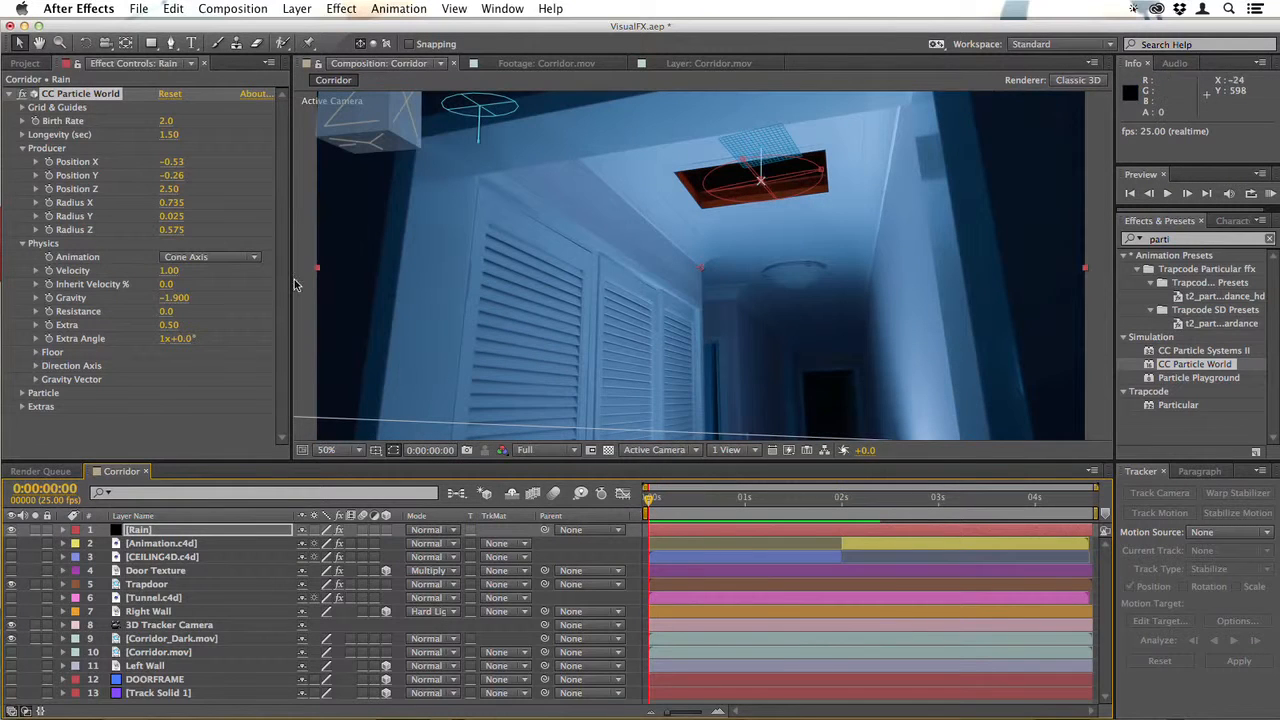
pyautogui.click(167, 123)
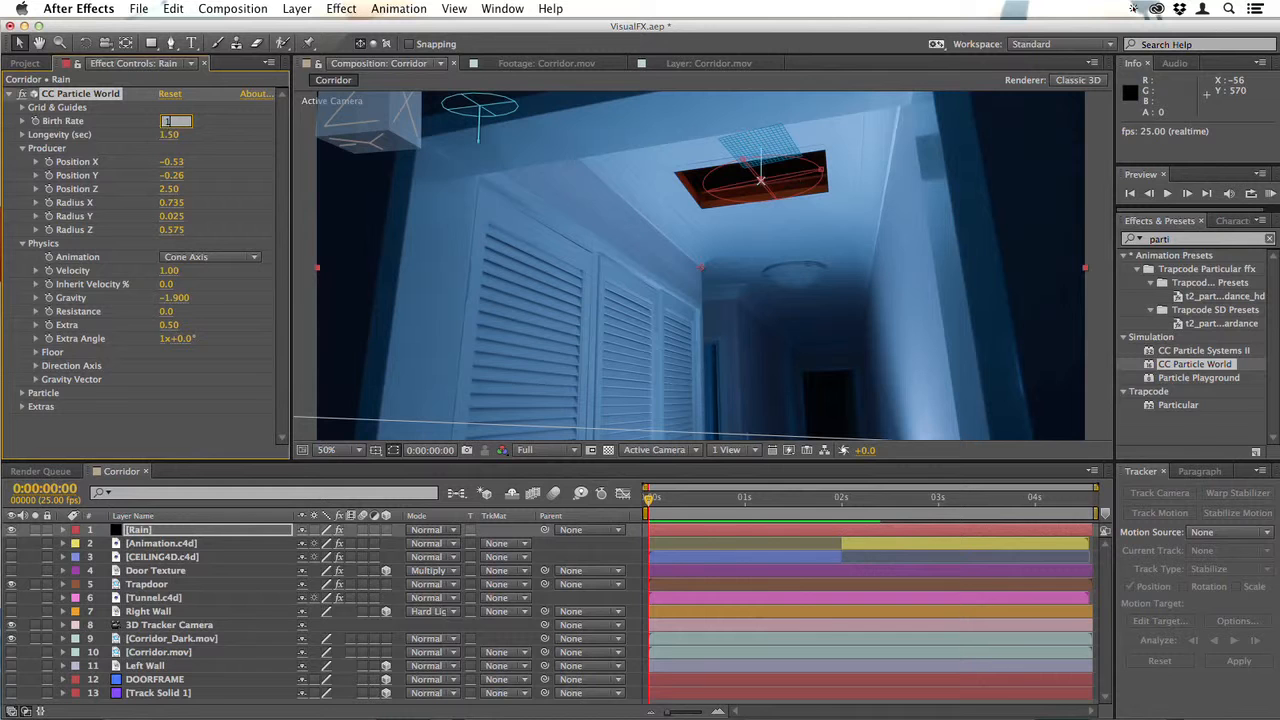
pyautogui.press('Return')
pyautogui.press('space')
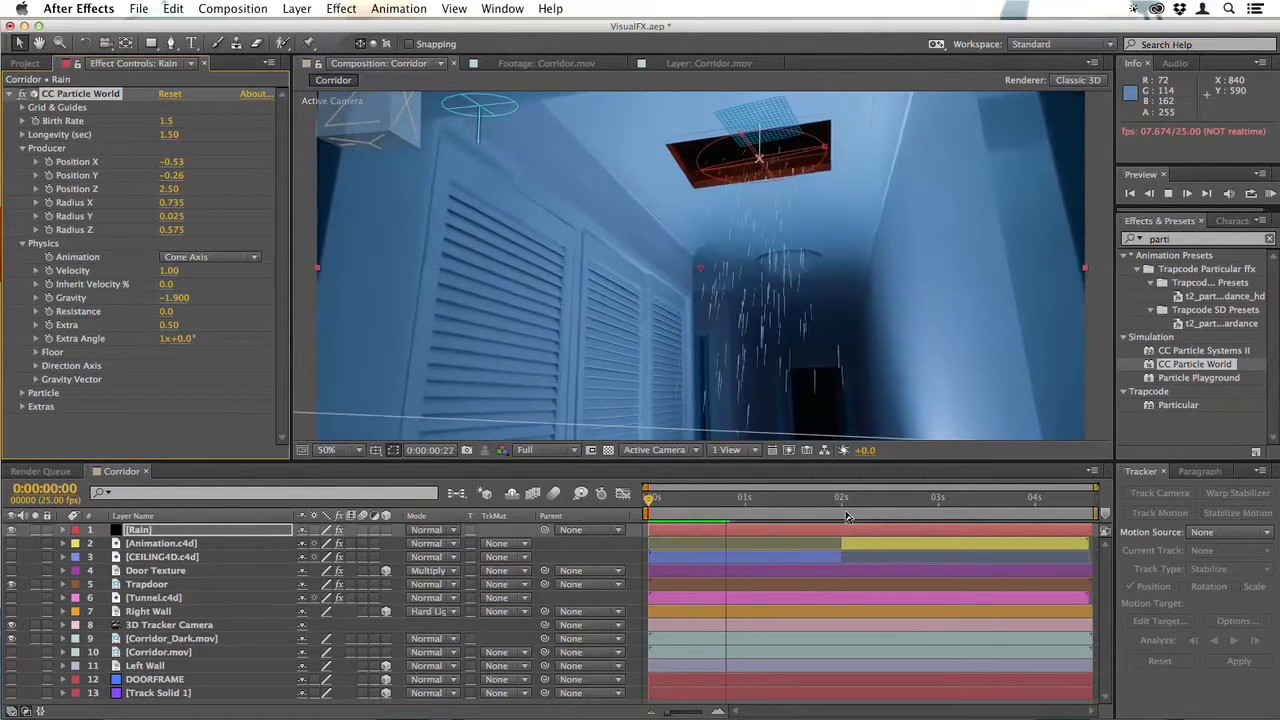
# - Set the particle Velocity to 0.00 at 0:00:01:15 and preview the rain from the first frame
pyautogui.click(802, 499)
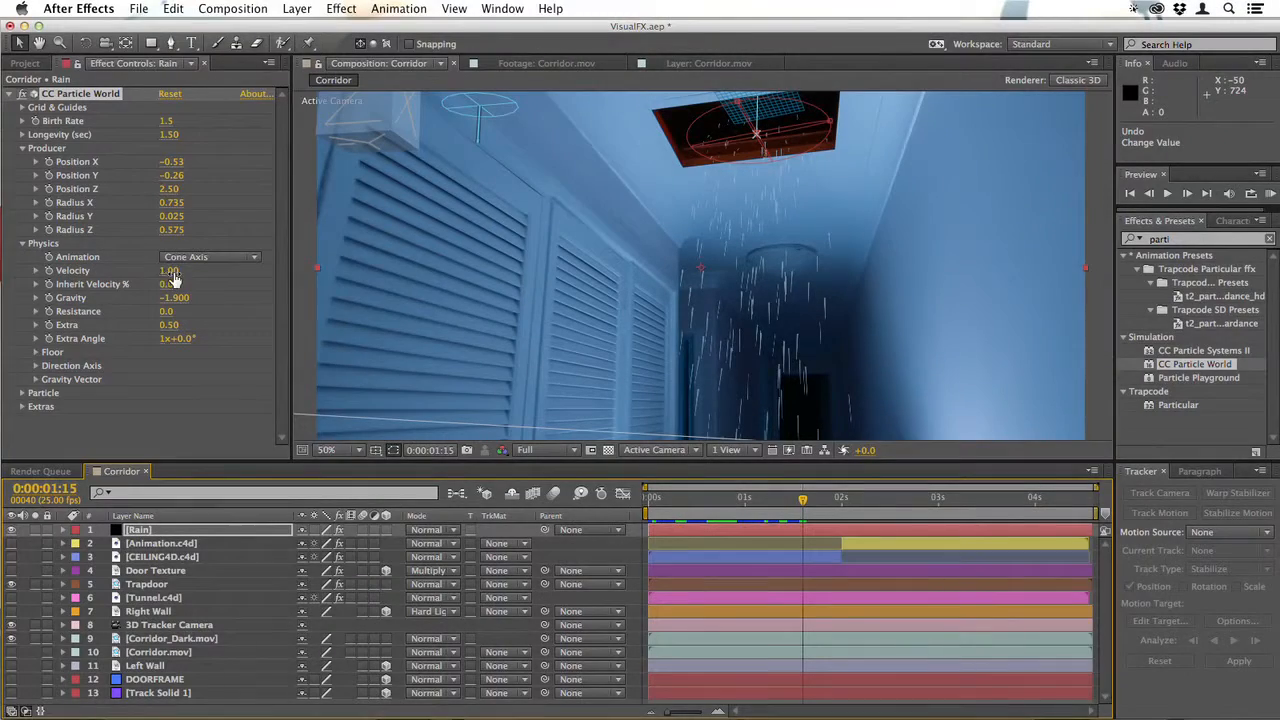
pyautogui.click(170, 271)
pyautogui.write('0')
pyautogui.press('Return')
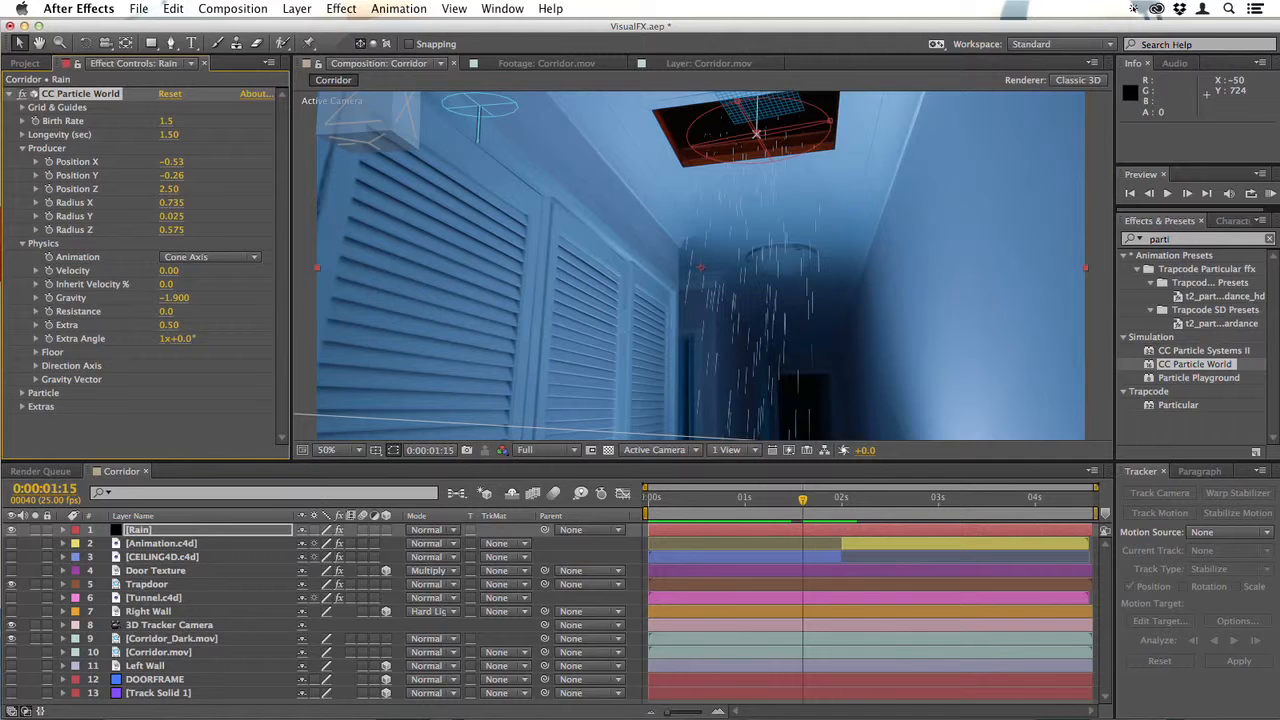
pyautogui.click(650, 500)
pyautogui.press('space')
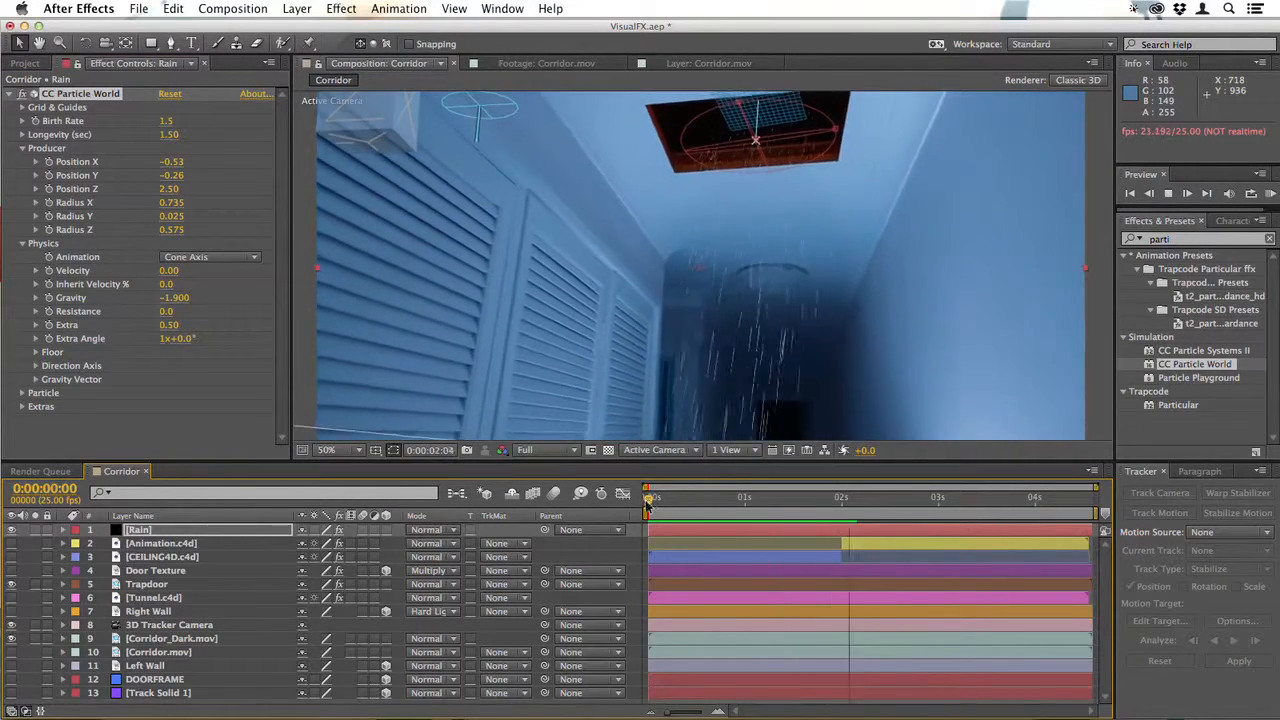
pyautogui.press('space')
pyautogui.press('space')
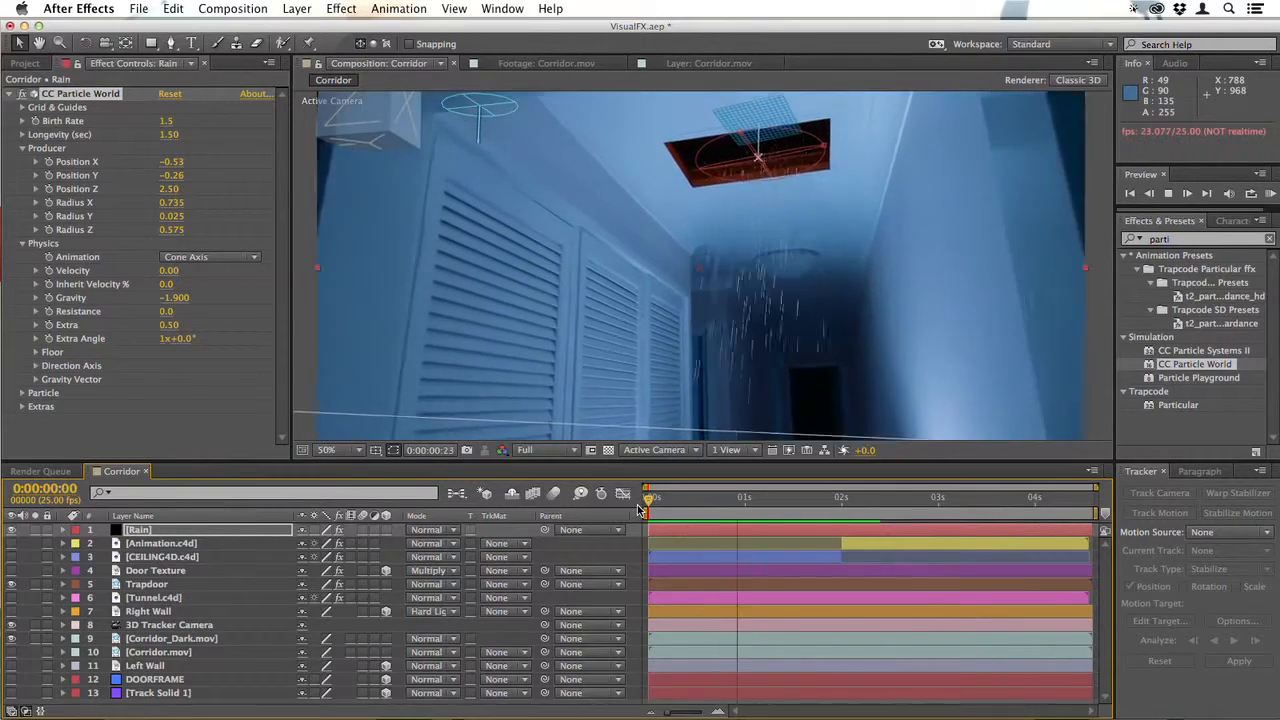
pyautogui.press('space')
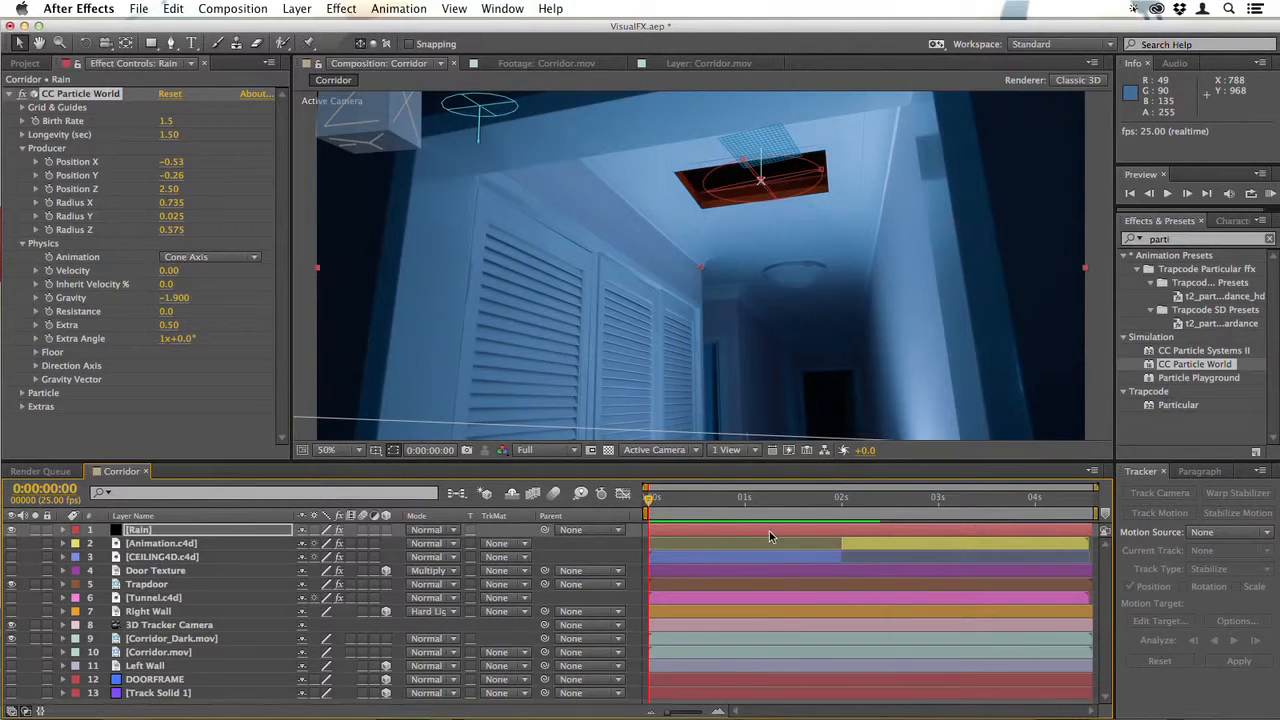
# - Shift the Rain layer earlier in time to an in point of -0:00:01:03 so rain already falls at the first frame
pyautogui.moveTo(769, 531); pyautogui.dragTo(690, 535)
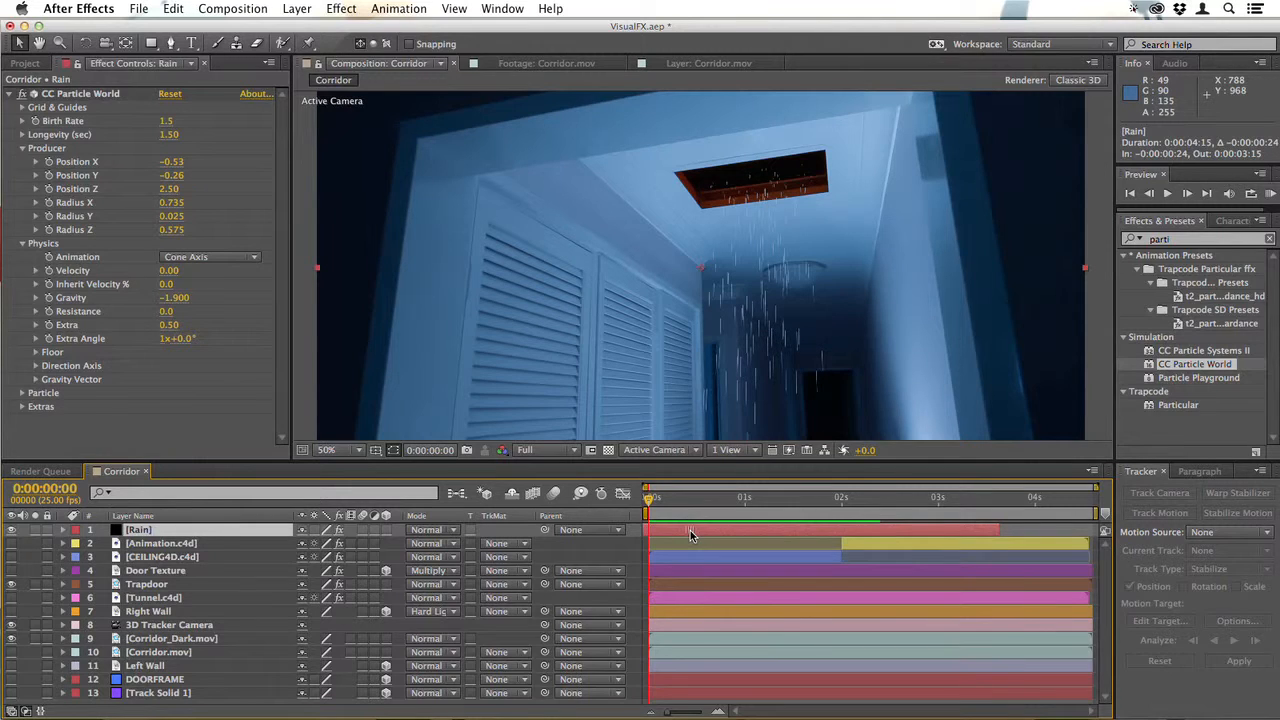
pyautogui.click(356, 451)
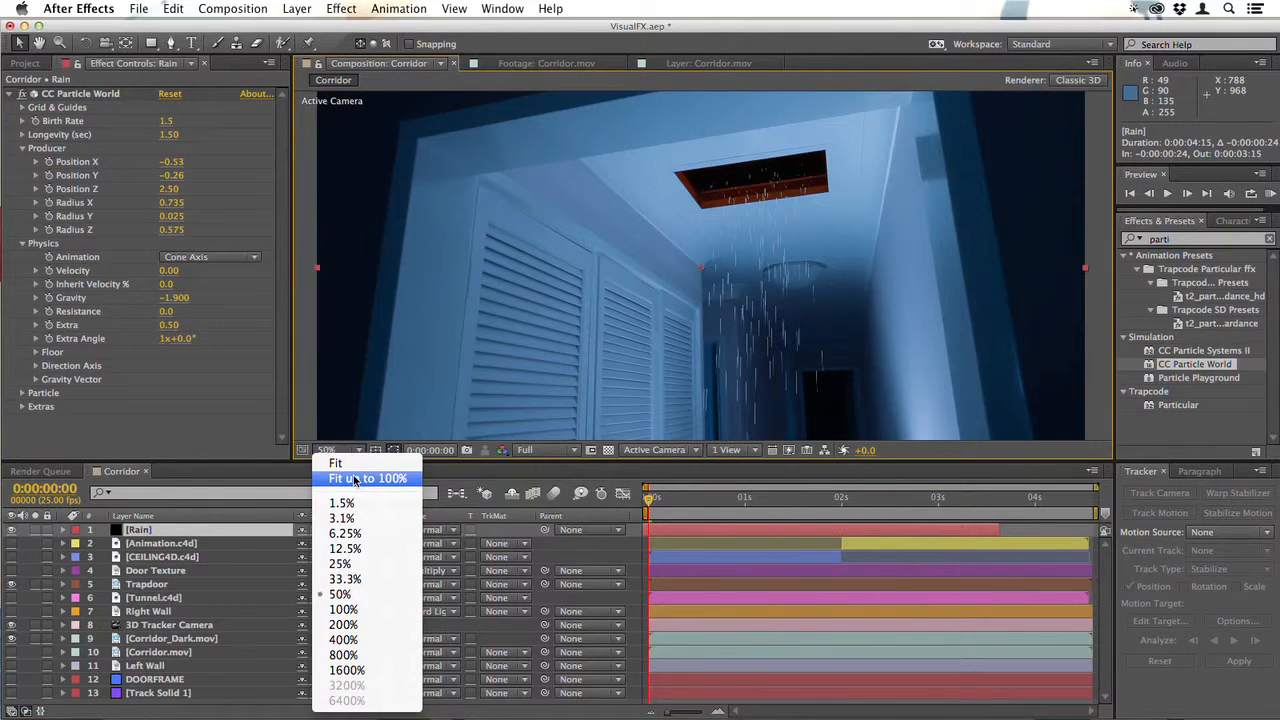
pyautogui.click(354, 479)
pyautogui.moveTo(727, 533); pyautogui.dragTo(712, 533)
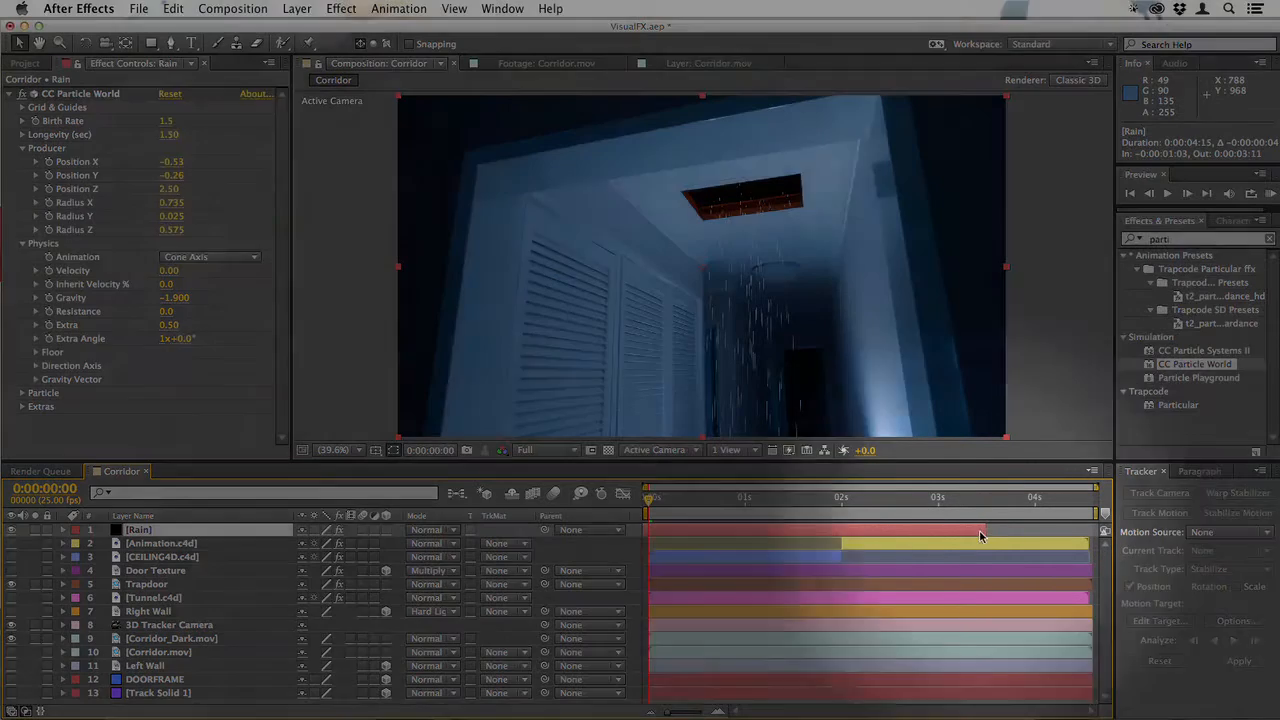
# - Extend the Rain layer's out point to the composition's end, set its label color to Lavender and preview the rain
pyautogui.moveTo(984, 531); pyautogui.dragTo(1092, 533)
pyautogui.click(75, 531)
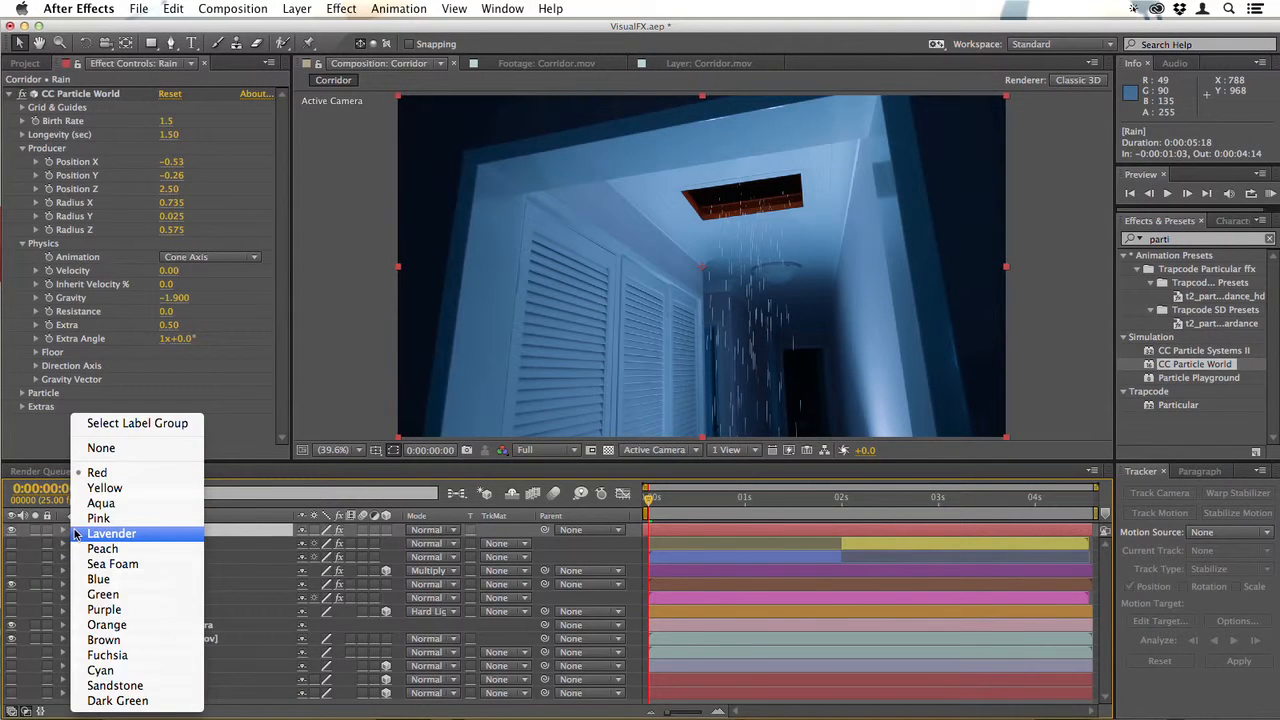
pyautogui.click(84, 534)
pyautogui.press('space')
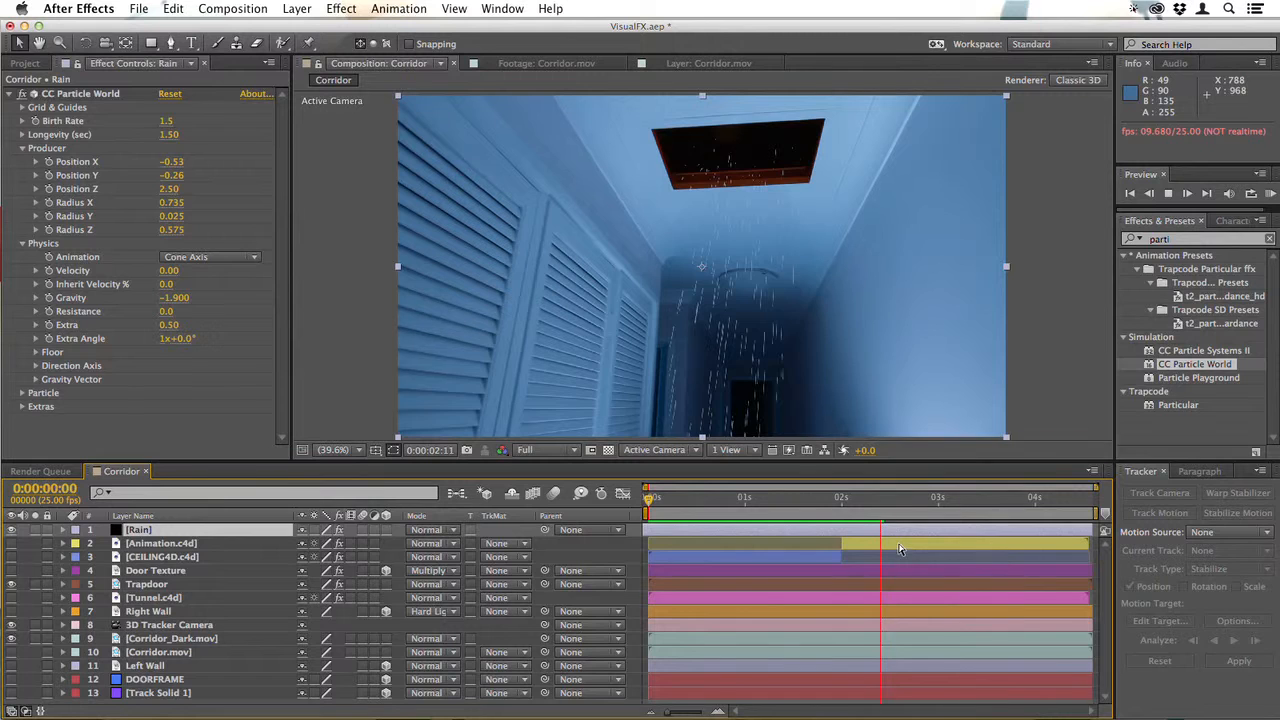
pyautogui.press('space')
# - Apply the Pixel Motion Blur effect to the Rain layer and solo the layer
pyautogui.click(1177, 241)
pyautogui.write('pixe')
pyautogui.moveTo(1188, 367); pyautogui.dragTo(714, 532)
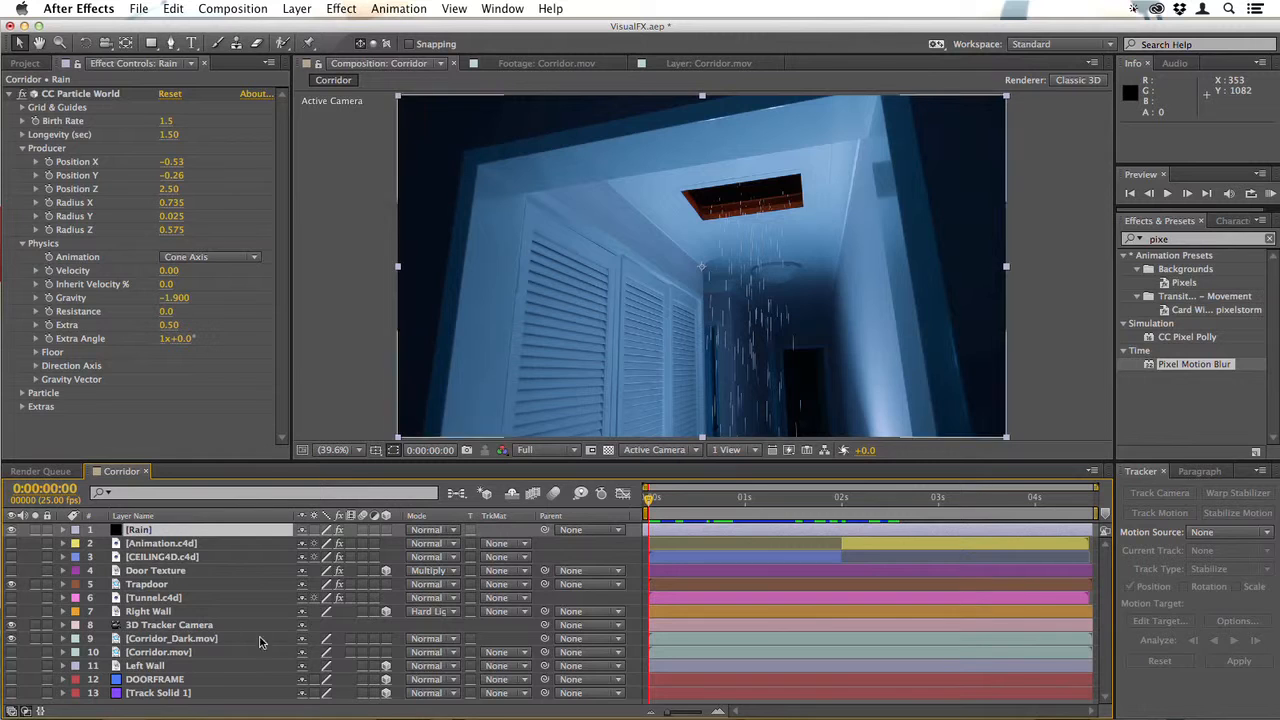
pyautogui.click(35, 530)
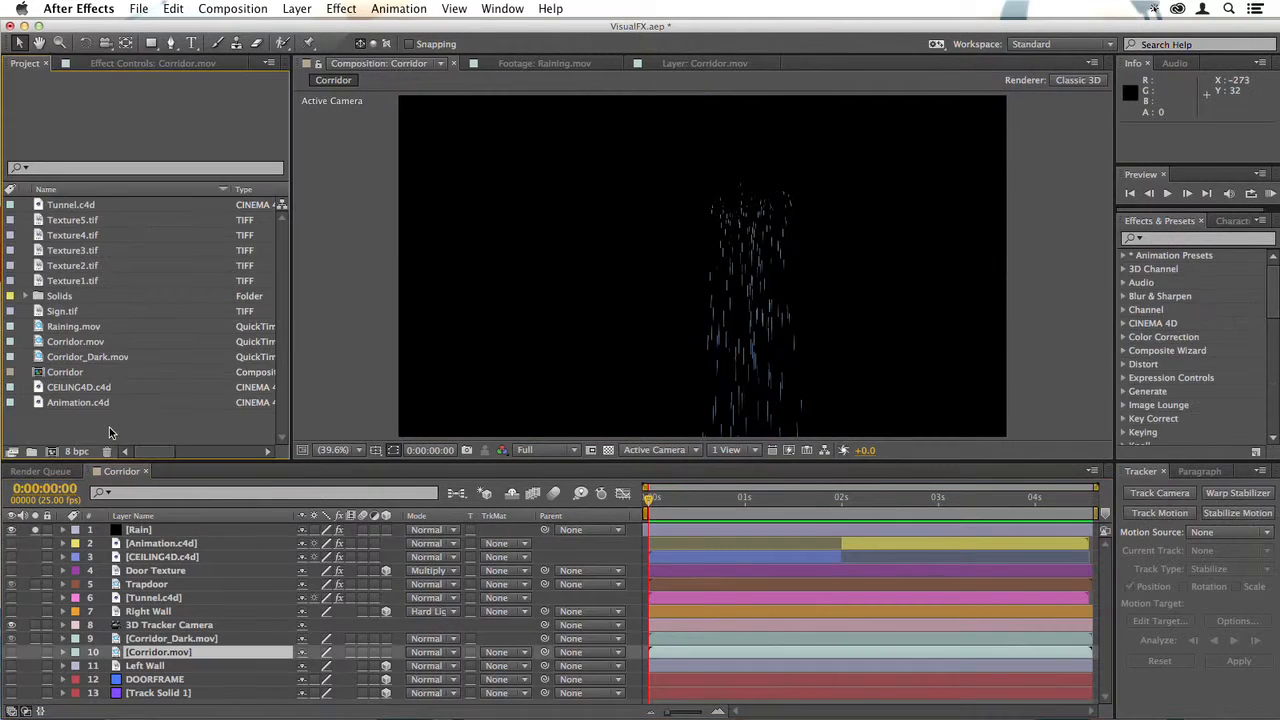
# - Preview the Raining.mov footage and add it to the Corridor composition directly below the CEILING4D.c4d layer
pyautogui.doubleClick(42, 328)
pyautogui.press('space')
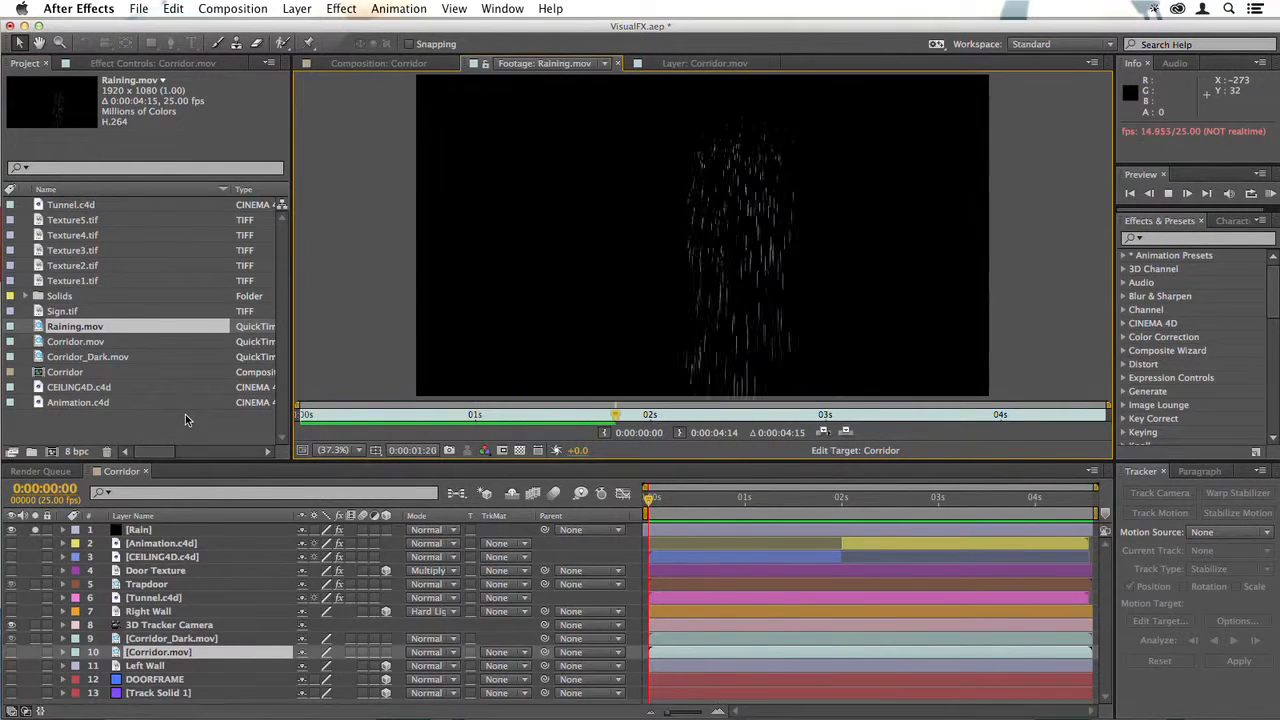
pyautogui.click(338, 63)
pyautogui.moveTo(62, 333); pyautogui.dragTo(195, 566)
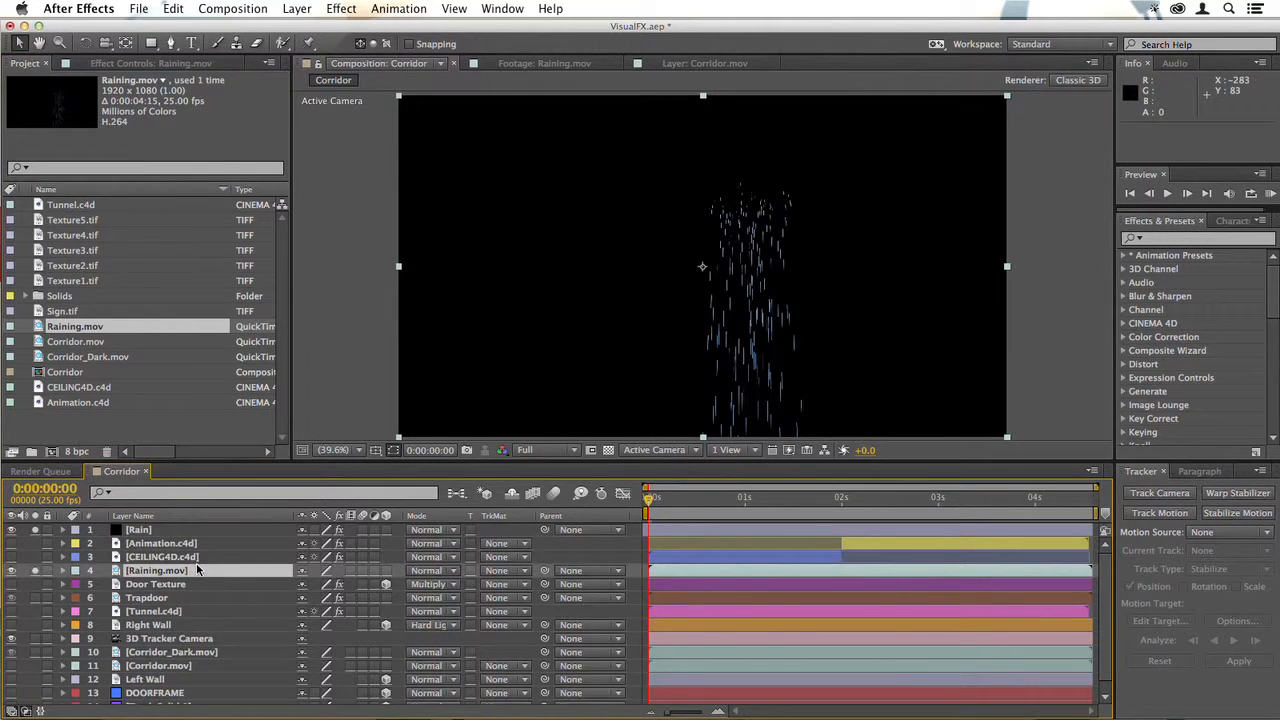
# - Delete the Rain particle layer and turn off solo on the Raining.mov layer
pyautogui.click(161, 532)
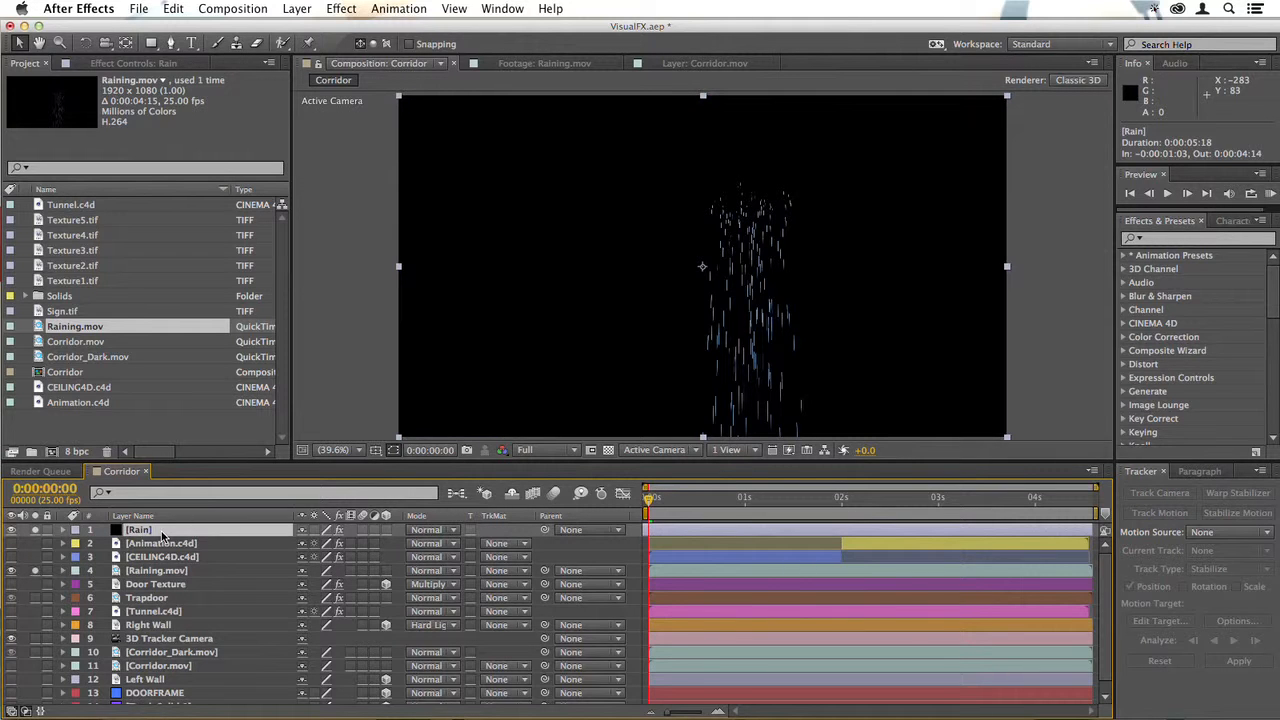
pyautogui.press('Delete')
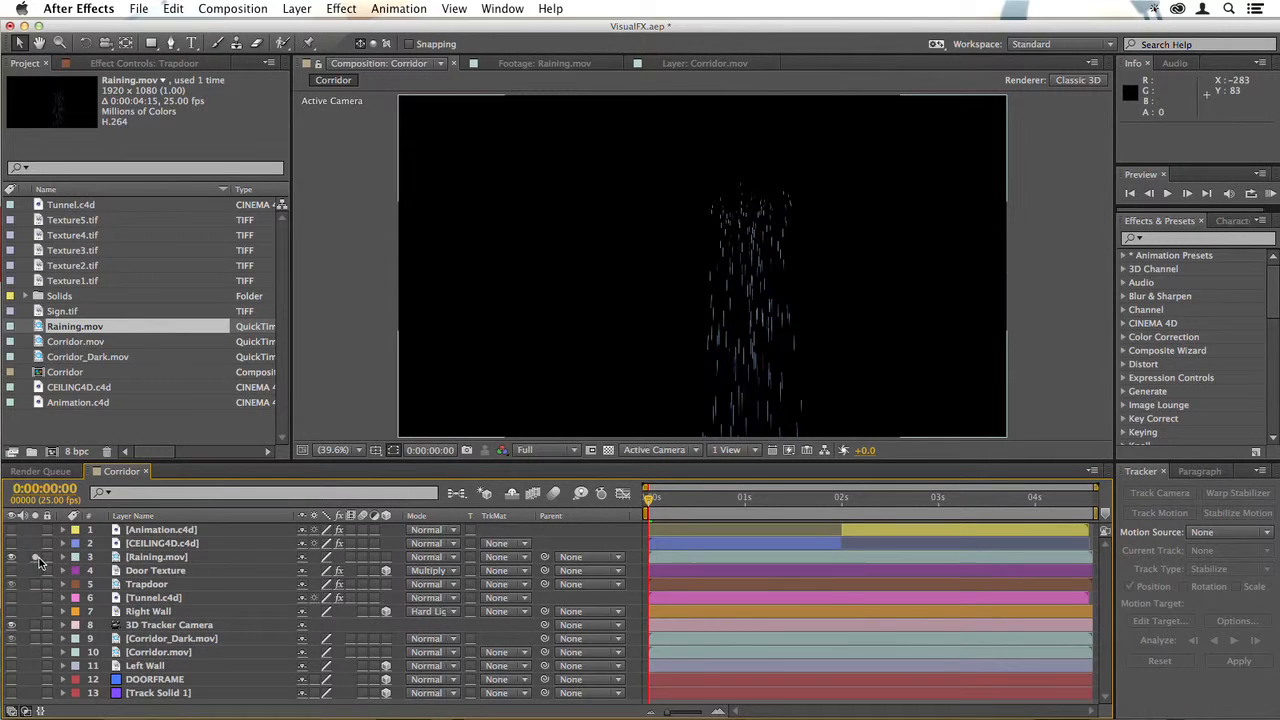
pyautogui.click(35, 557)
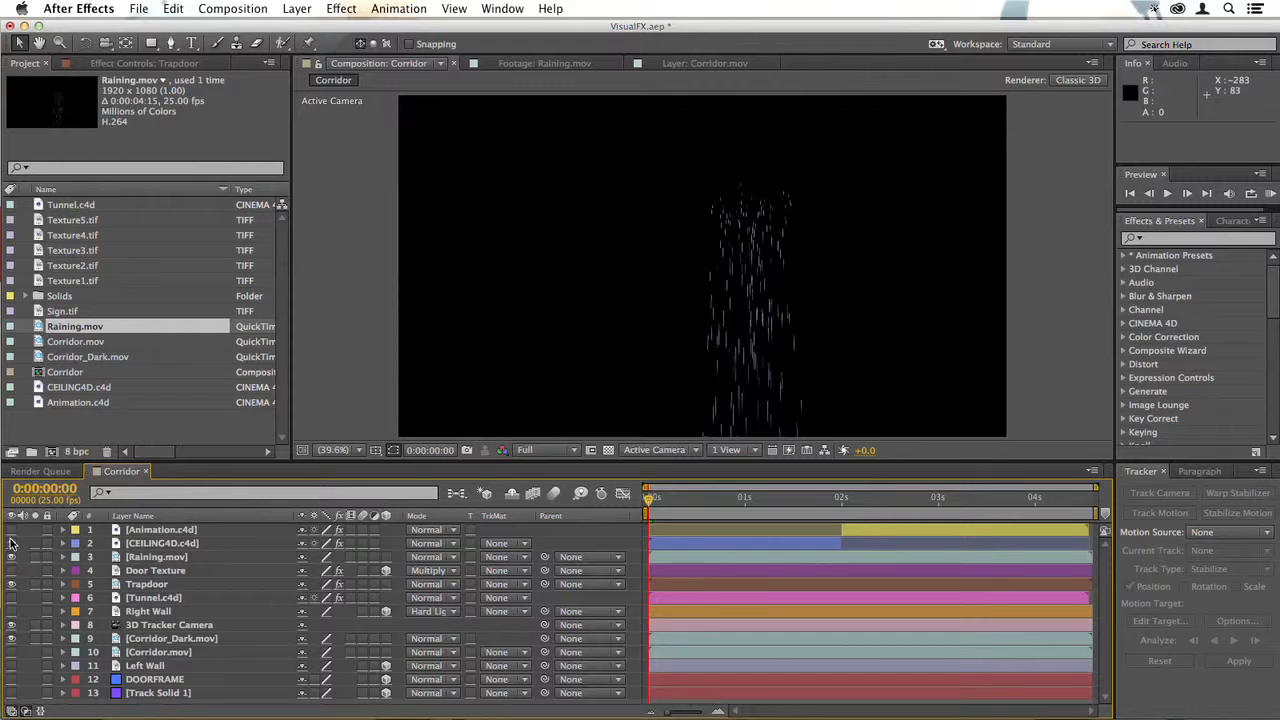
# - Make the hidden Animation.c4d, CEILING4D.c4d, Door Texture, Tunnel.c4d and Right Wall layers visible
pyautogui.click(11, 543)
pyautogui.click(11, 611)
pyautogui.click(11, 598)
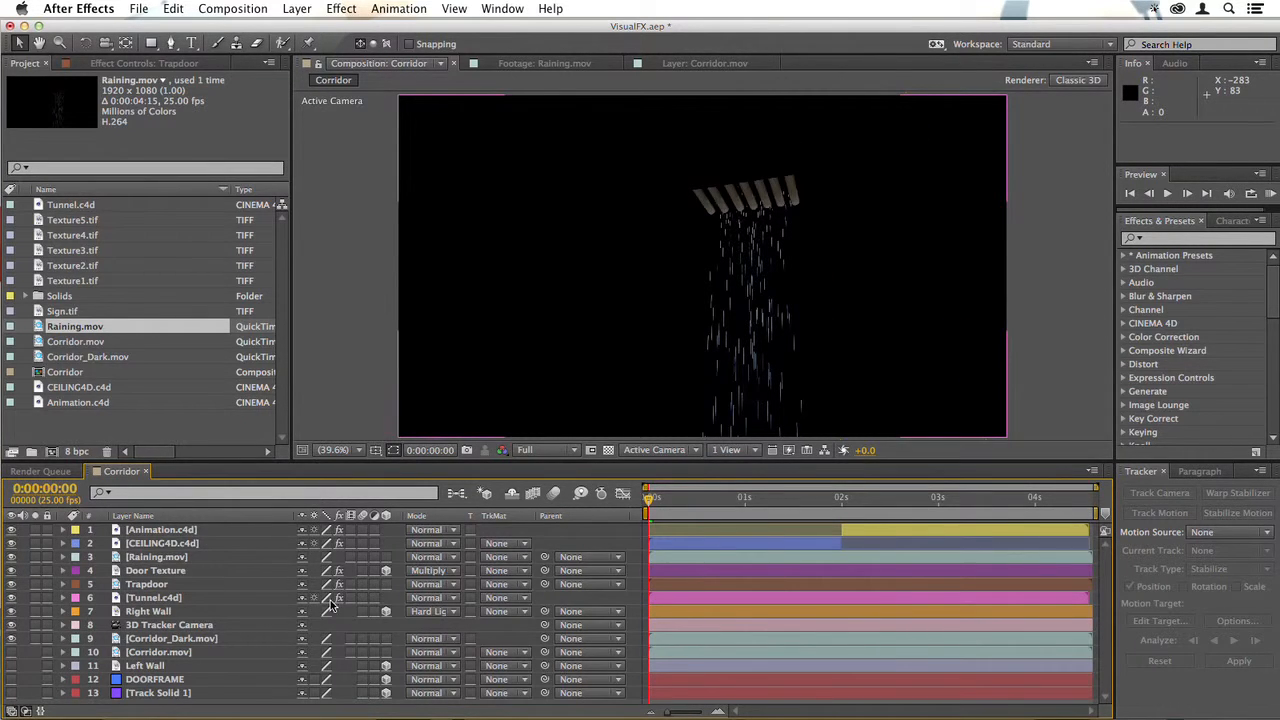
# - Set the Raining.mov layer's blending mode to Screen after trying Add
pyautogui.click(178, 558)
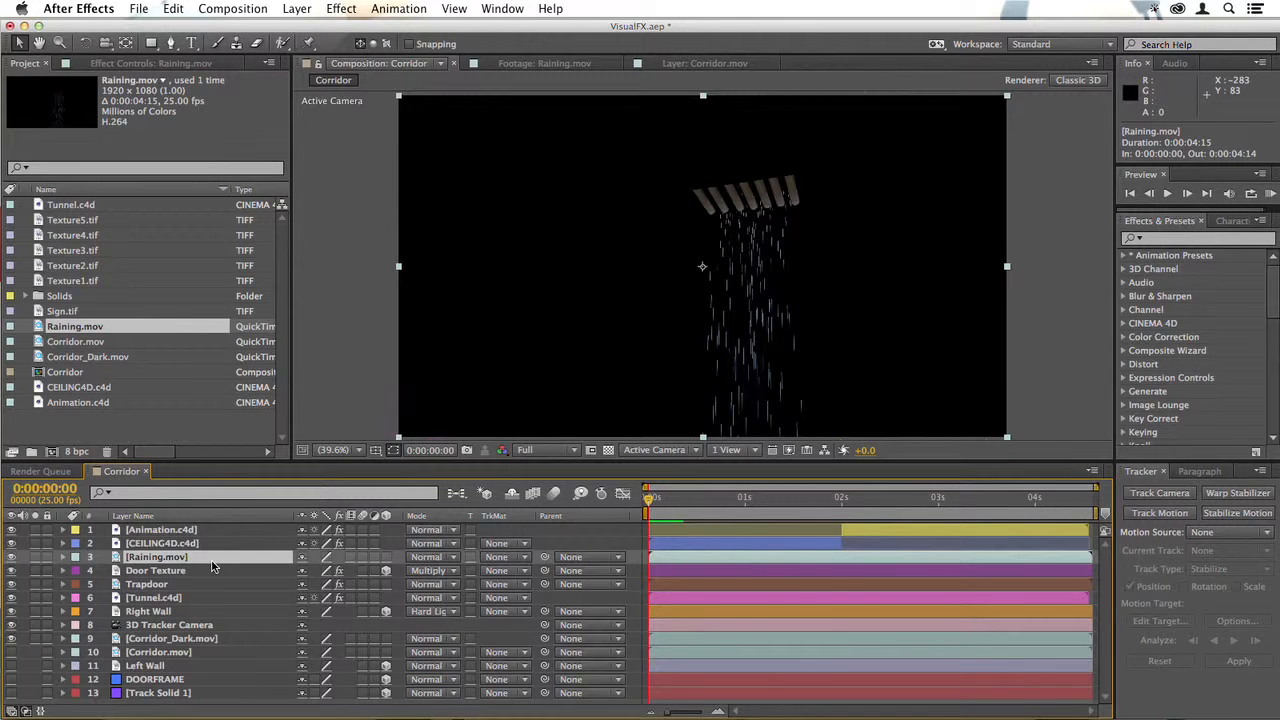
pyautogui.rightClick(212, 567)
pyautogui.moveTo(312, 322)
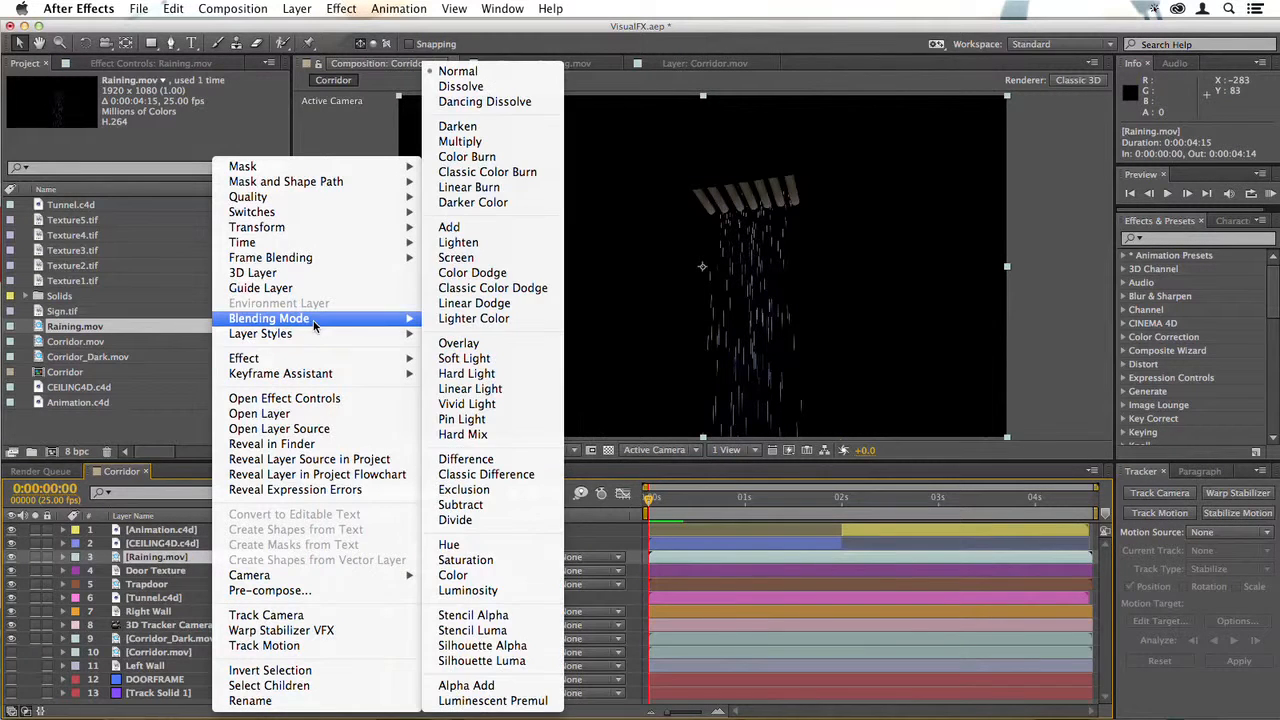
pyautogui.click(475, 229)
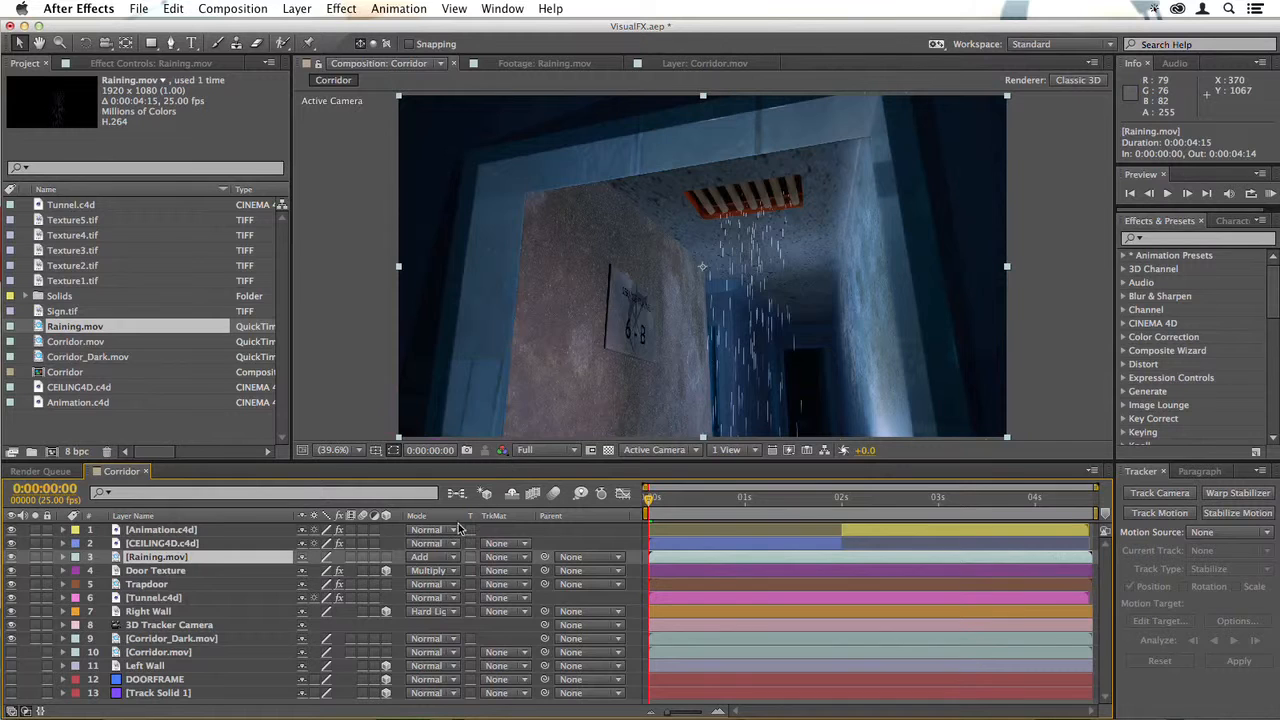
pyautogui.click(436, 557)
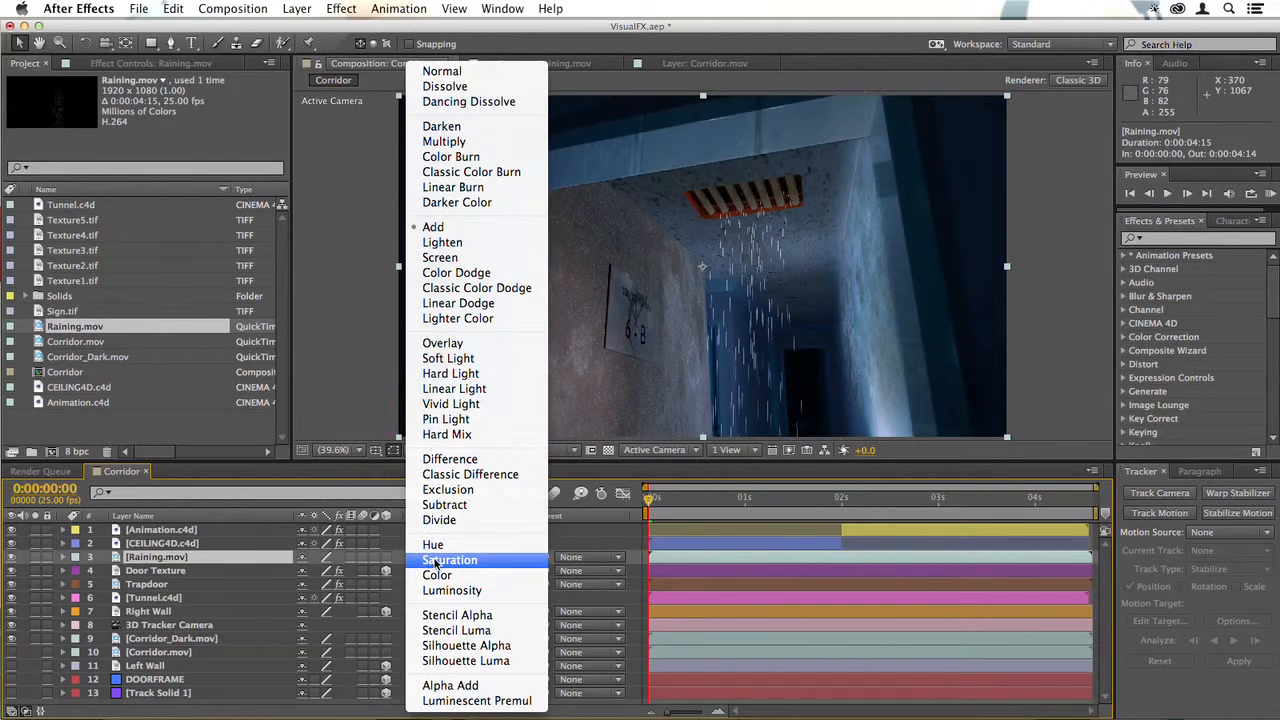
pyautogui.click(463, 258)
# - Apply the Pixel Motion Blur effect to the Raining.mov layer
pyautogui.click(1200, 238)
pyautogui.write('pixe')
pyautogui.moveTo(1190, 364); pyautogui.dragTo(763, 355)
pyautogui.moveTo(763, 355); pyautogui.dragTo(763, 354)
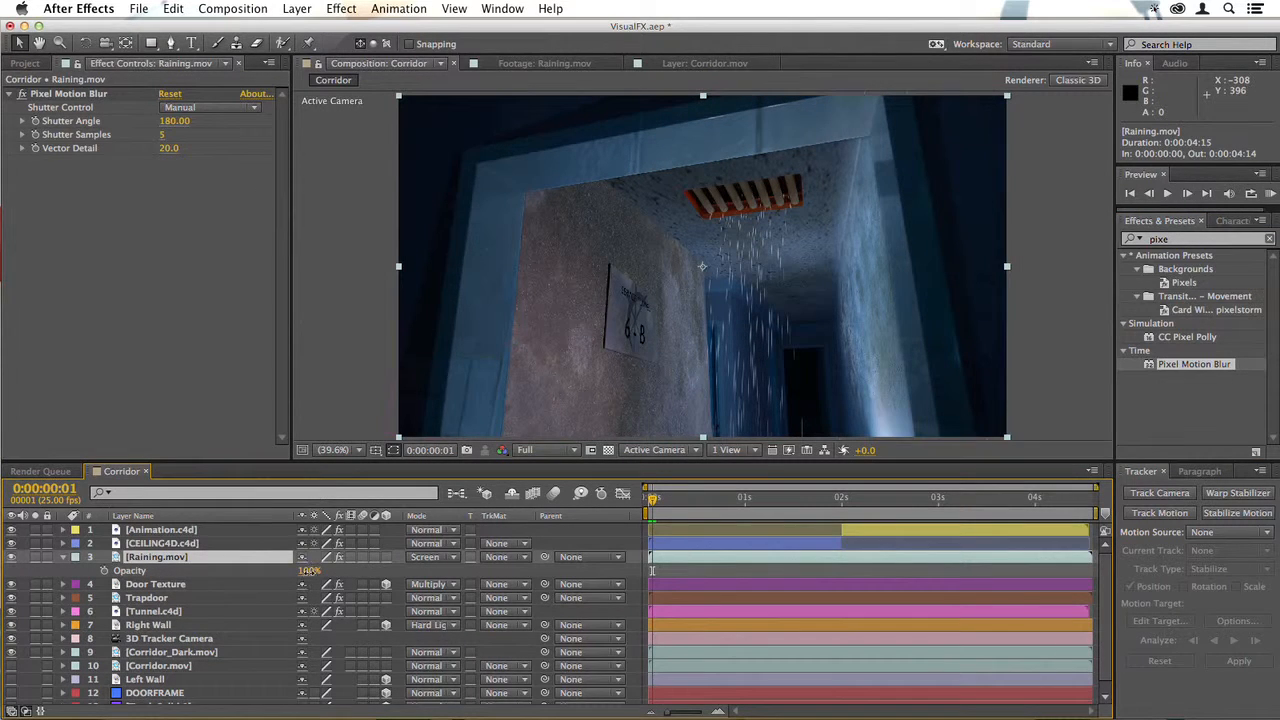
# - Lower the Raining.mov layer's opacity to 68% and check the rain at 0:00:01:01, 0:00:02:13 and the first frame
pyautogui.moveTo(309, 570); pyautogui.dragTo(282, 572)
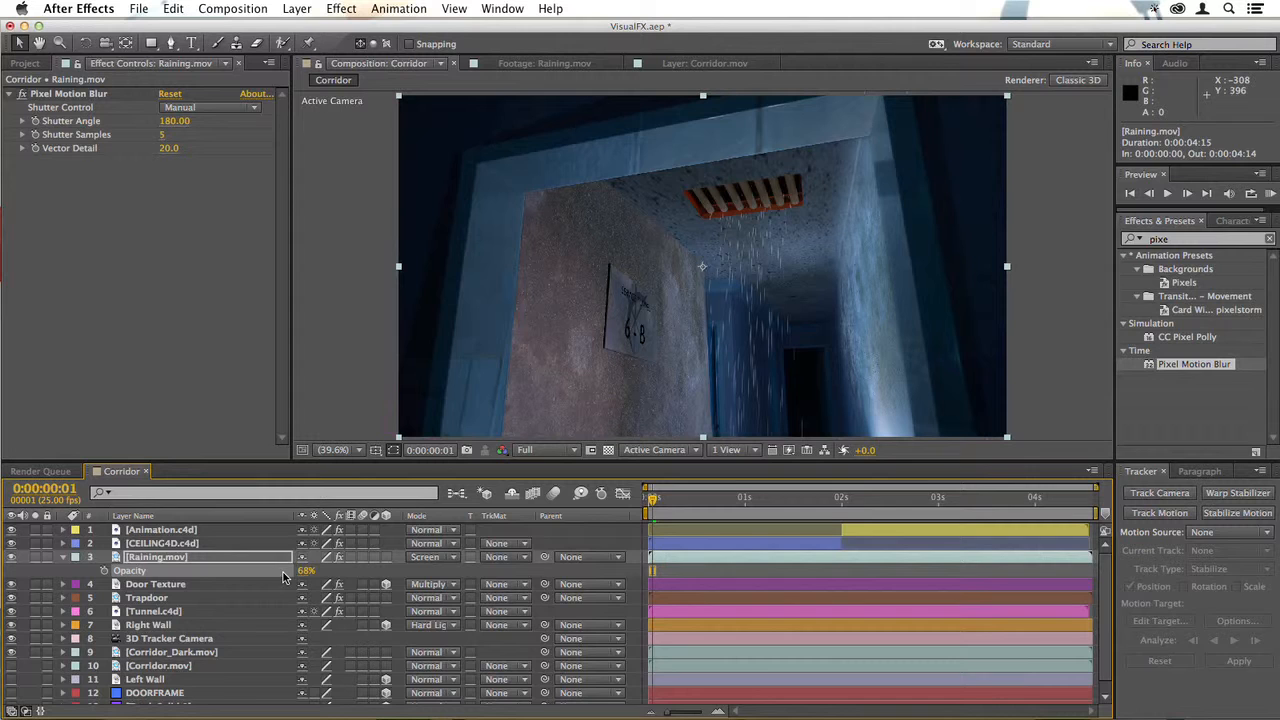
pyautogui.click(749, 498)
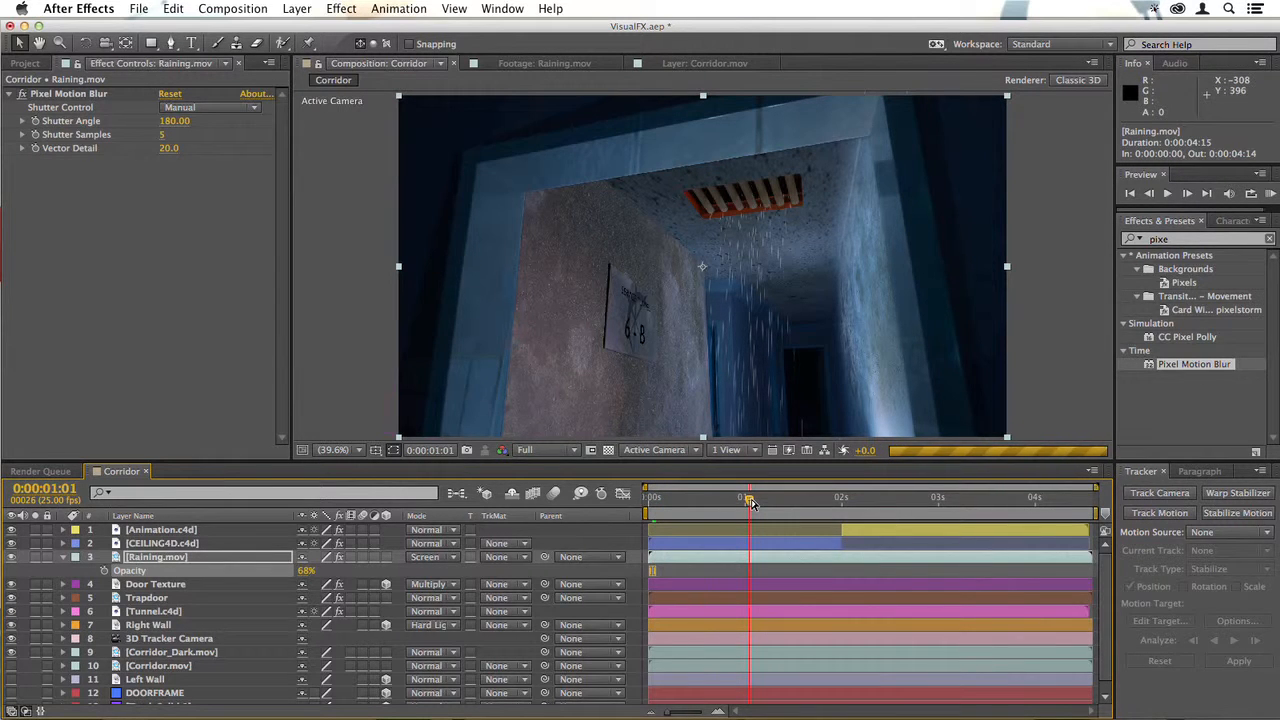
pyautogui.click(891, 500)
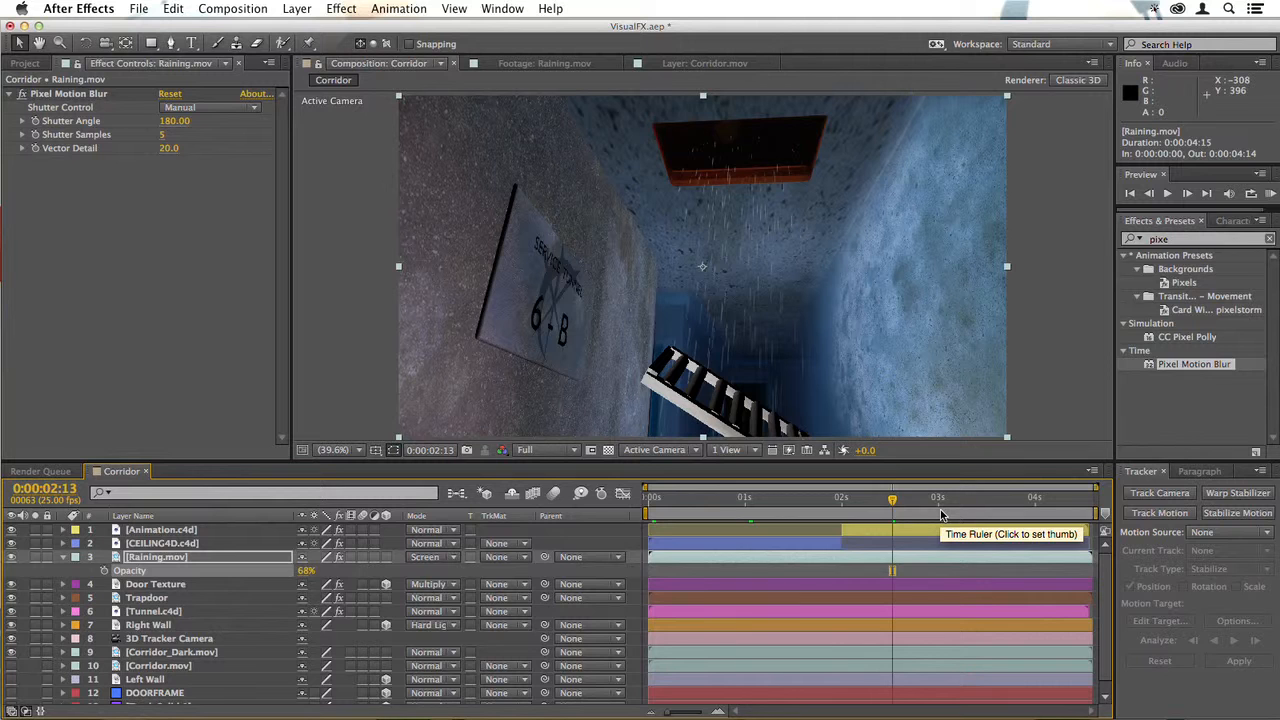
pyautogui.click(649, 500)
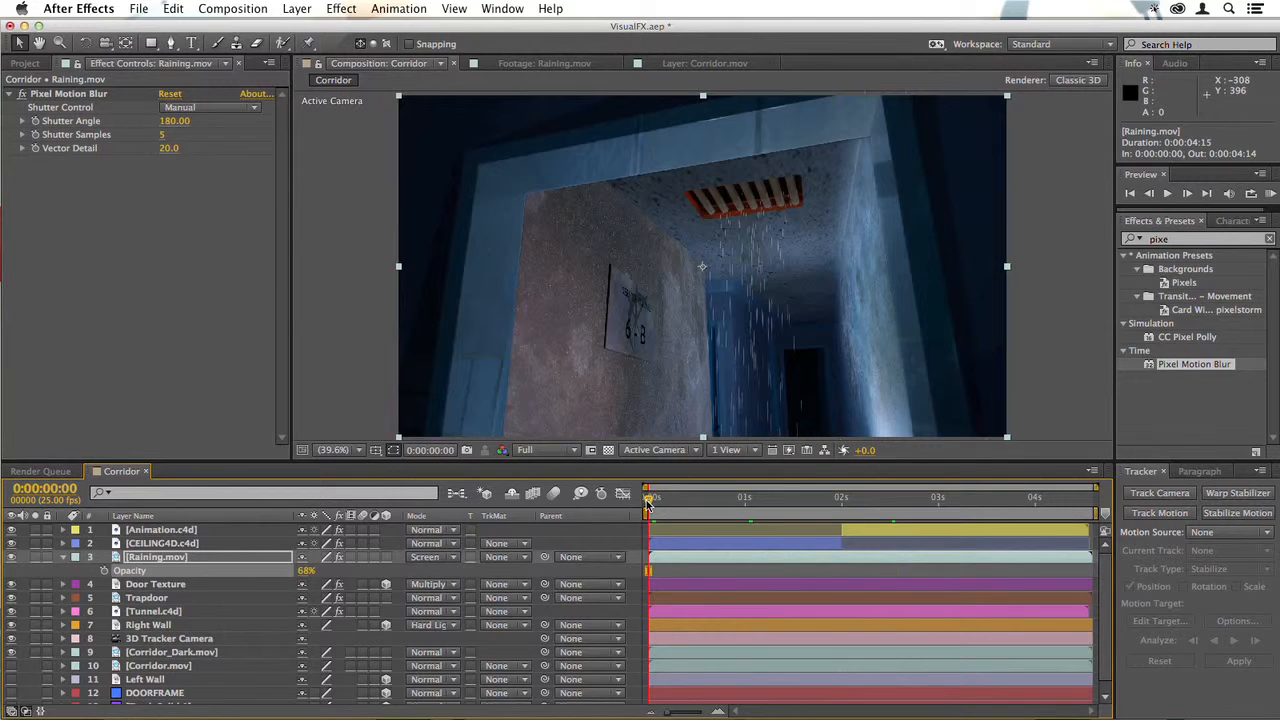